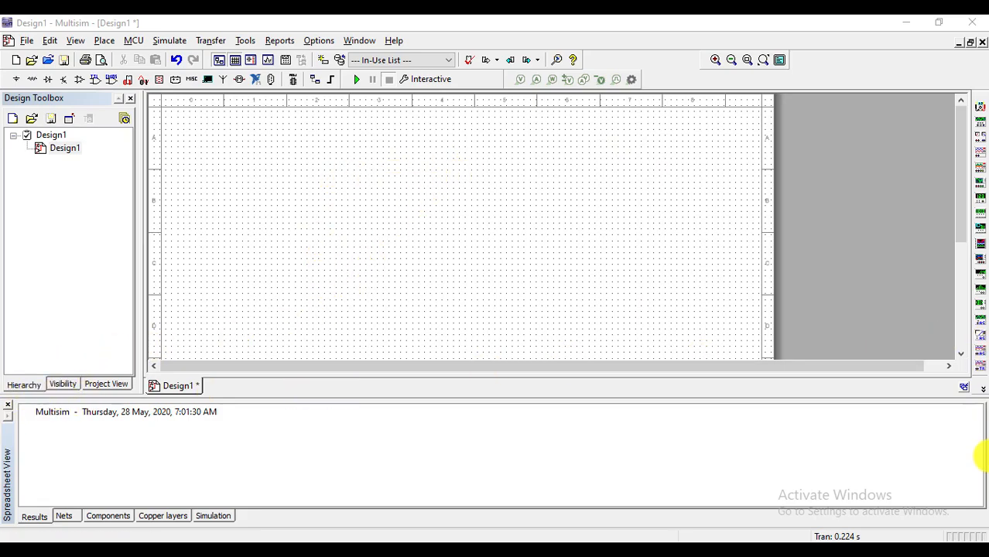
Close the Spreadsheet View and open the component selection dialog for placing a part
{"action": "left_click", "coordinate": [8, 405]}
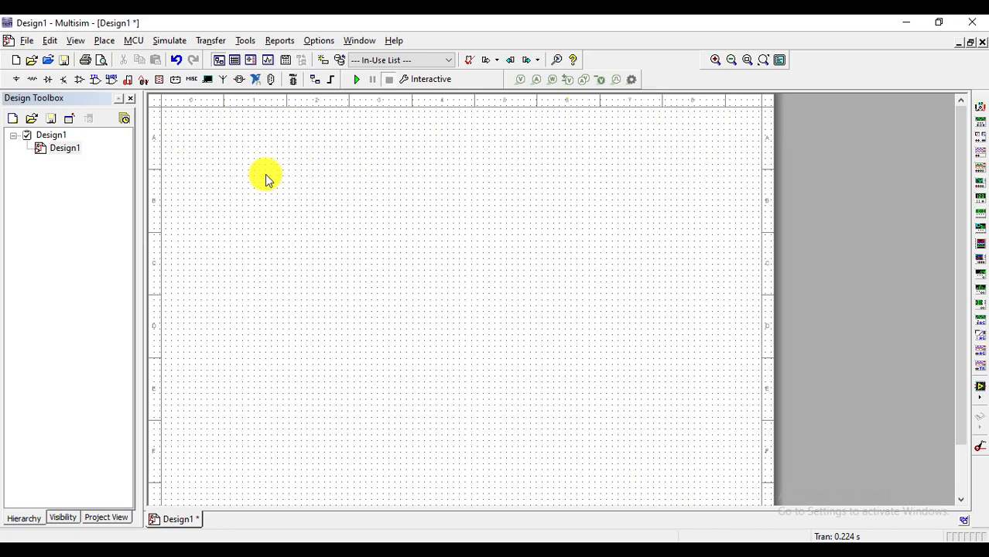
{"action": "left_click", "coordinate": [104, 43]}
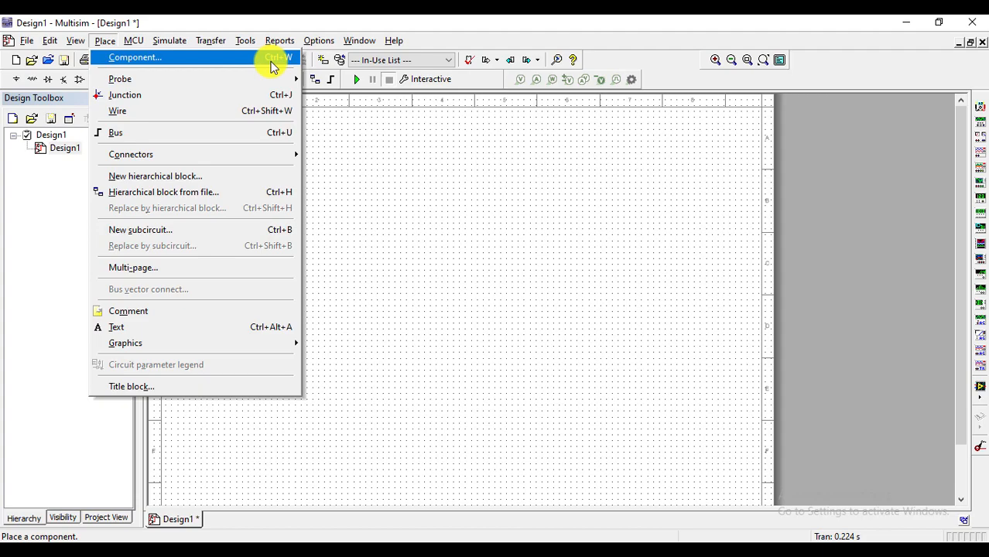
{"action": "left_click", "coordinate": [146, 59]}
{"action": "left_click_drag", "start_coordinate": [316, 59], "coordinate": [422, 112]}
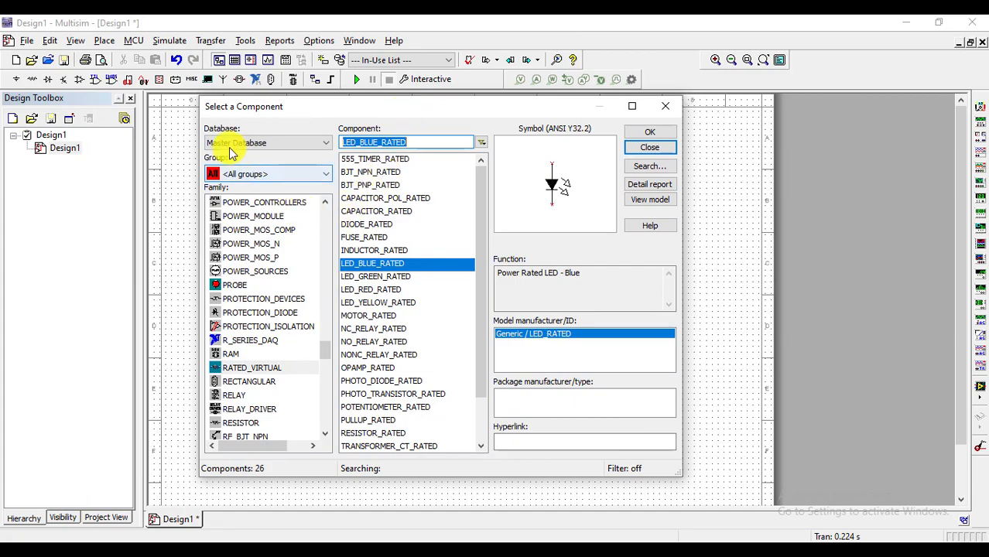
Examine the database and group choices and look through the list of component families
{"action": "left_click", "coordinate": [289, 147]}
{"action": "left_click", "coordinate": [288, 147]}
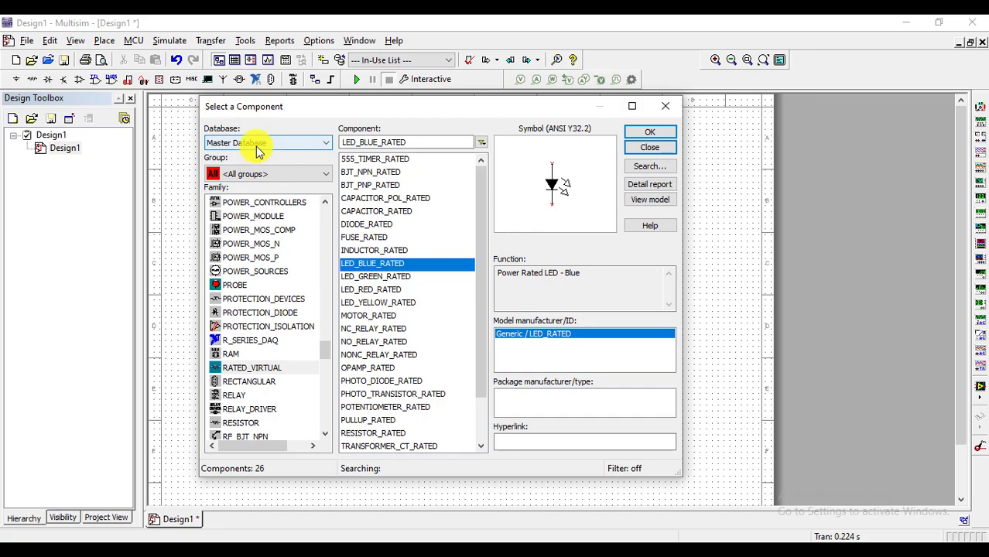
{"action": "left_click", "coordinate": [309, 174]}
{"action": "left_click", "coordinate": [279, 186]}
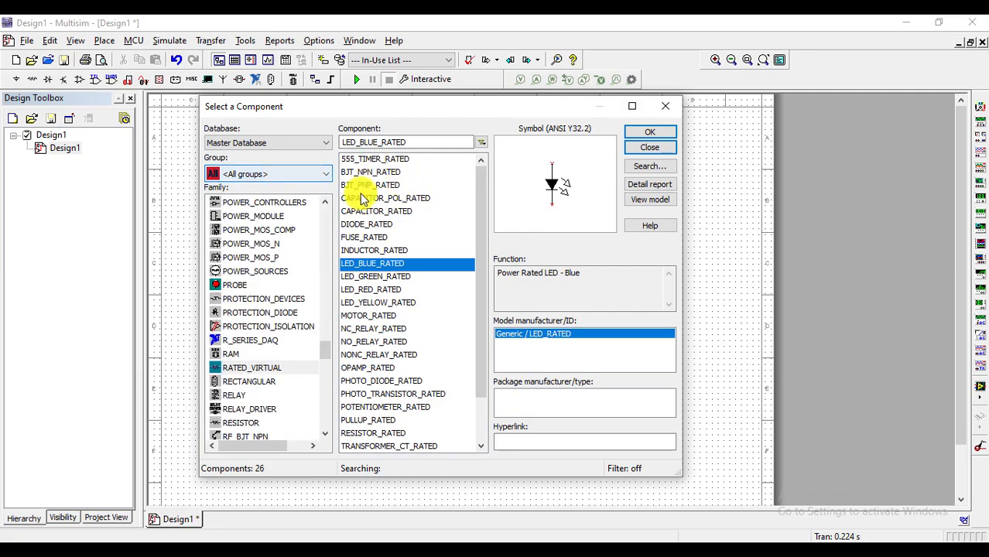
{"action": "scroll", "coordinate": [287, 240], "scroll_direction": "down", "scroll_amount": 8}
{"action": "scroll", "coordinate": [287, 242], "scroll_direction": "up", "scroll_amount": 15}
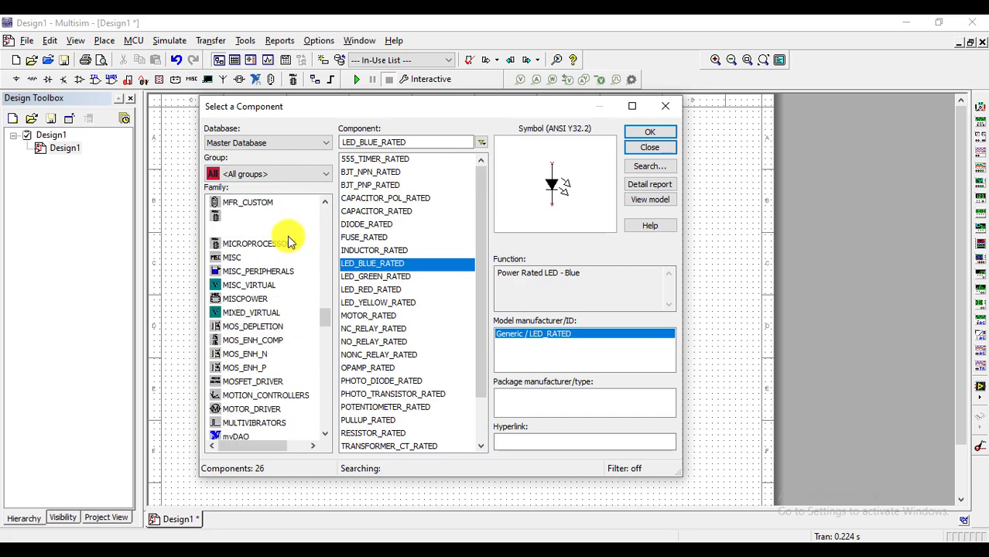
{"action": "scroll", "coordinate": [378, 221], "scroll_direction": "down", "scroll_amount": 2}
{"action": "scroll", "coordinate": [378, 220], "scroll_direction": "up", "scroll_amount": 2}
{"action": "scroll", "coordinate": [263, 224], "scroll_direction": "up", "scroll_amount": 12}
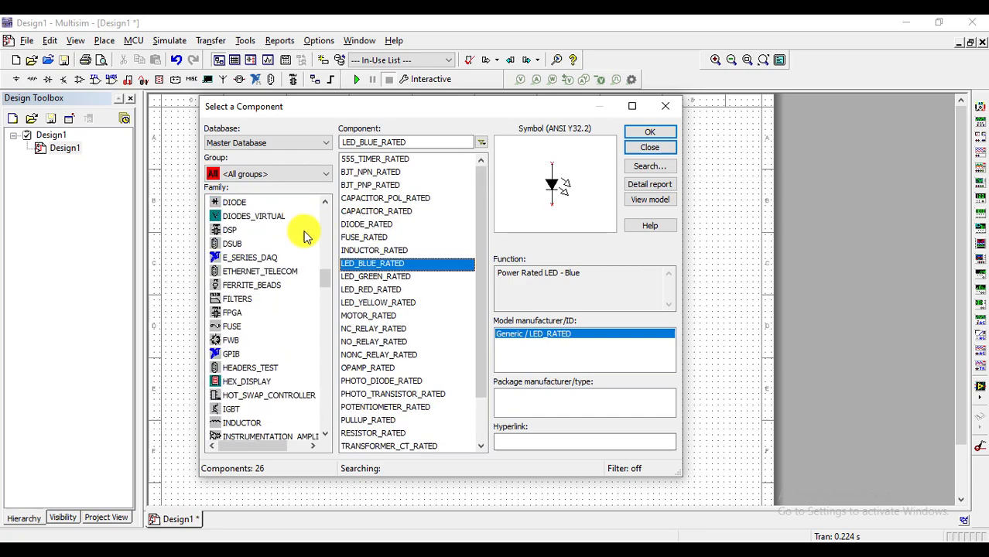
{"action": "scroll", "coordinate": [315, 261], "scroll_direction": "up", "scroll_amount": 7}
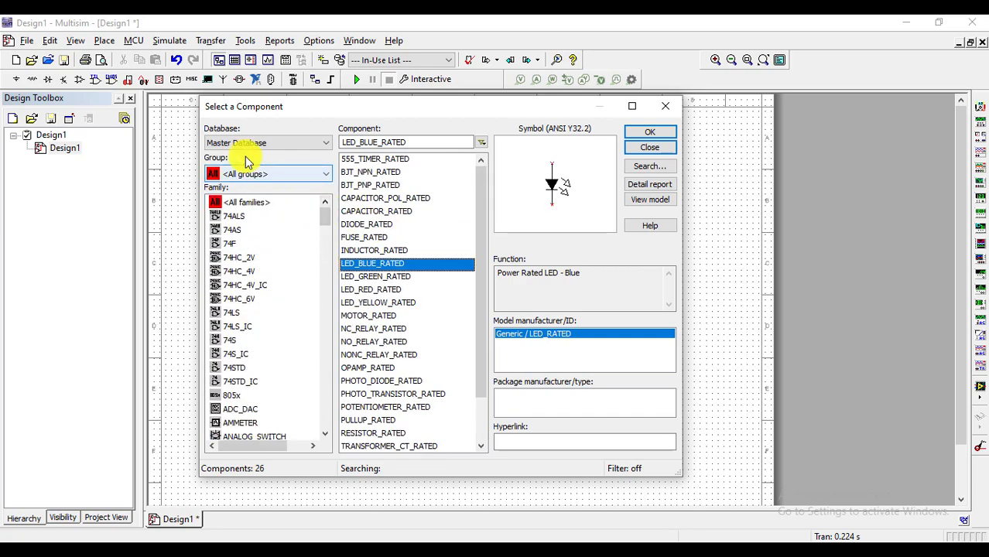
Place a DC_POWER source from the Sources group's POWER_SOURCES family on the schematic
{"action": "left_click", "coordinate": [289, 177]}
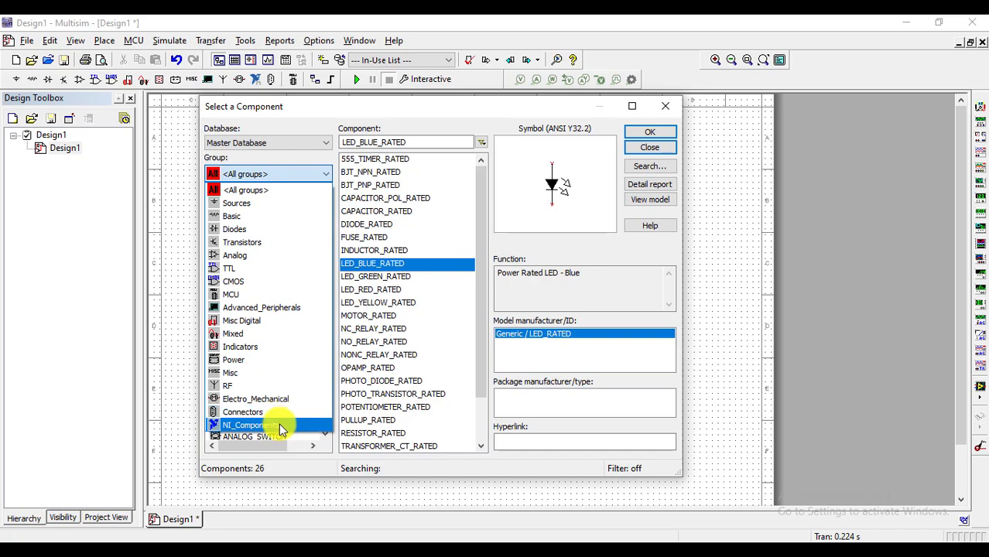
{"action": "left_click", "coordinate": [240, 206]}
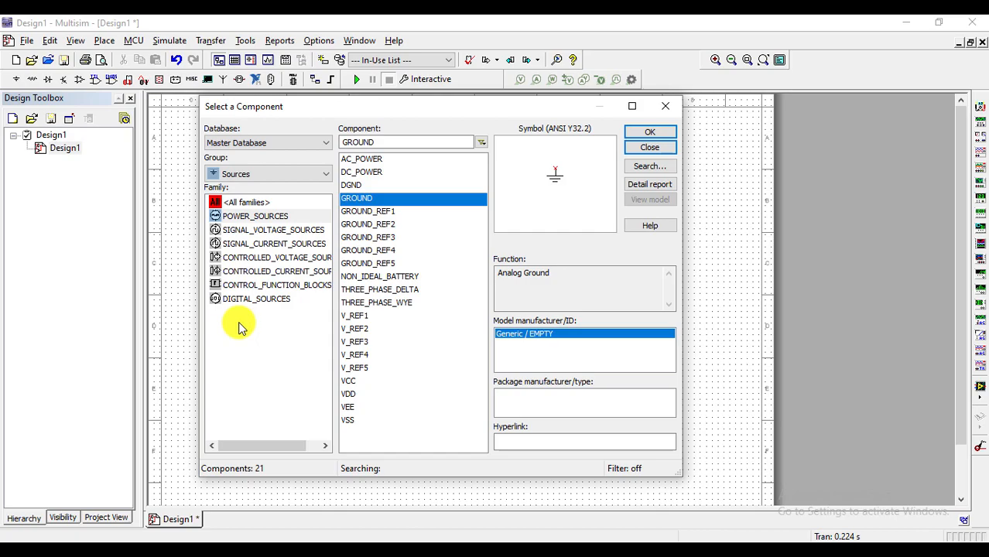
{"action": "left_click", "coordinate": [256, 220]}
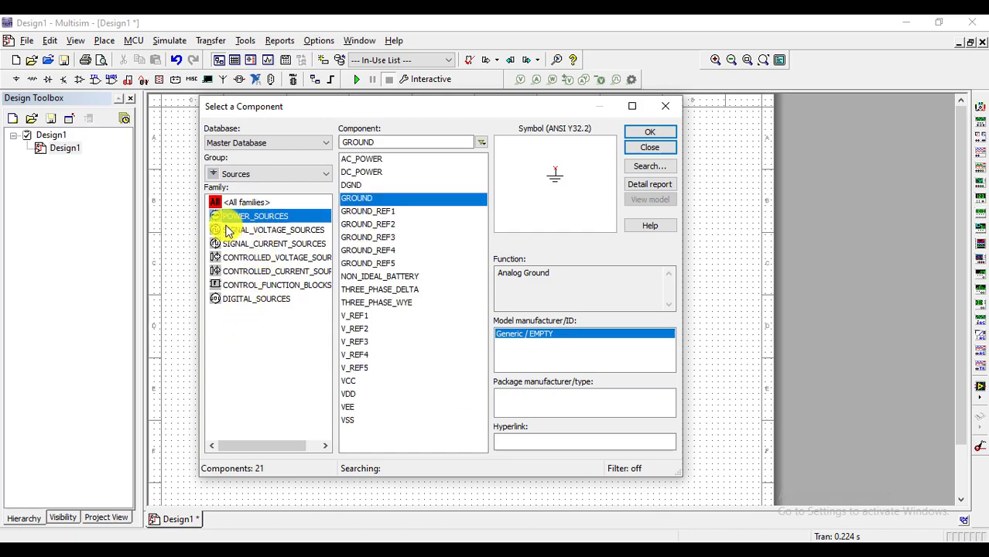
{"action": "left_click", "coordinate": [360, 172]}
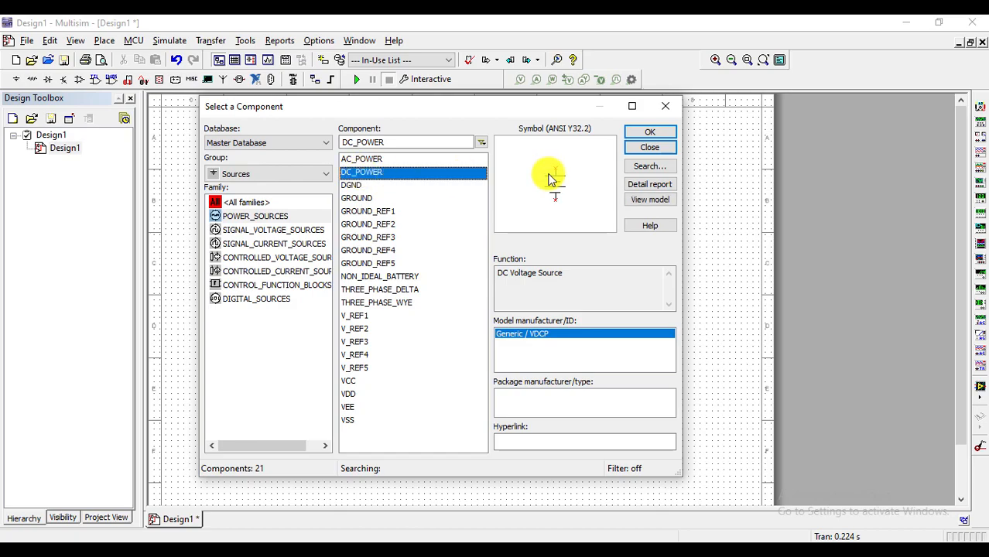
{"action": "left_click", "coordinate": [650, 132]}
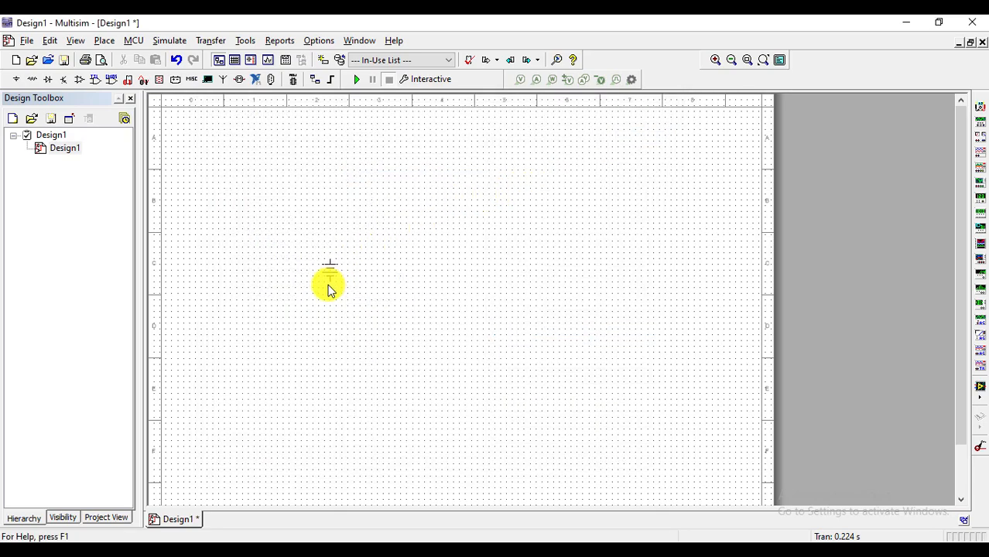
{"action": "left_click", "coordinate": [329, 288]}
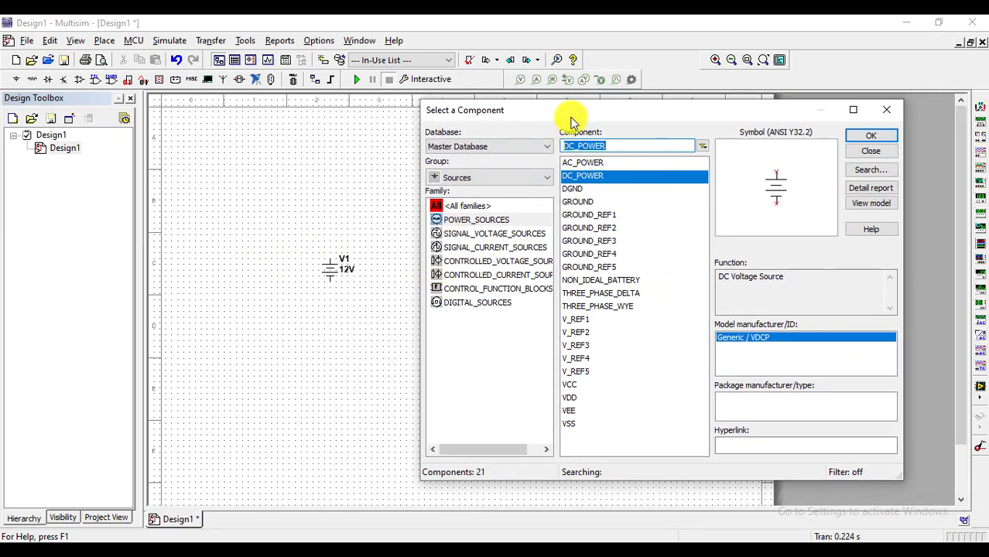
Place a 1k resistor from the Basic group's RESISTOR family above and to the right of the DC source
{"action": "left_click_drag", "start_coordinate": [567, 115], "coordinate": [396, 122]}
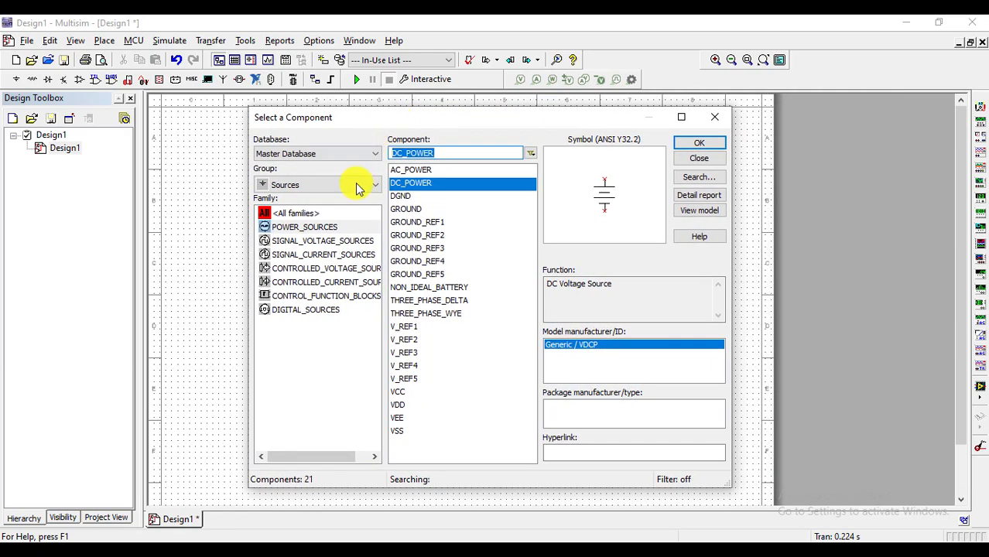
{"action": "left_click", "coordinate": [306, 214]}
{"action": "left_click", "coordinate": [308, 185]}
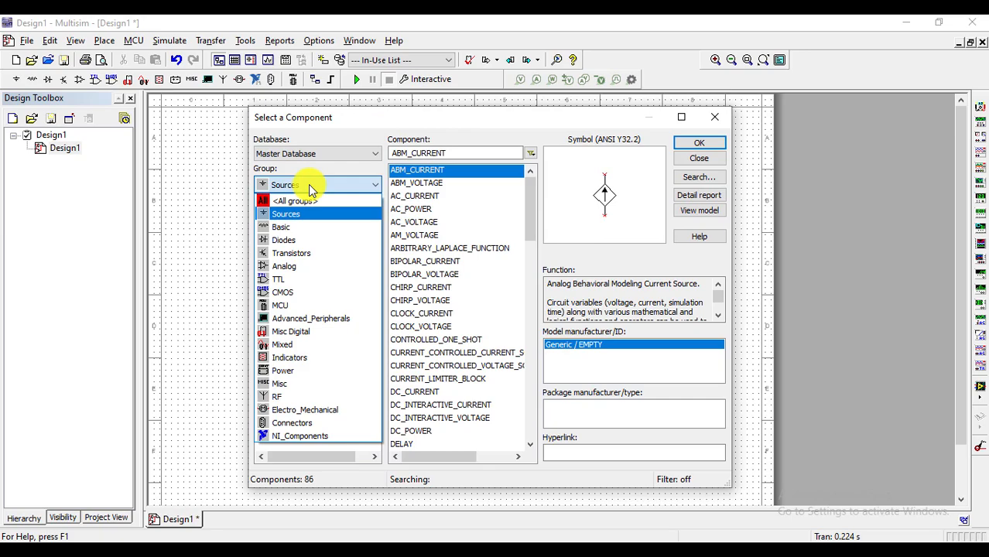
{"action": "left_click", "coordinate": [278, 228]}
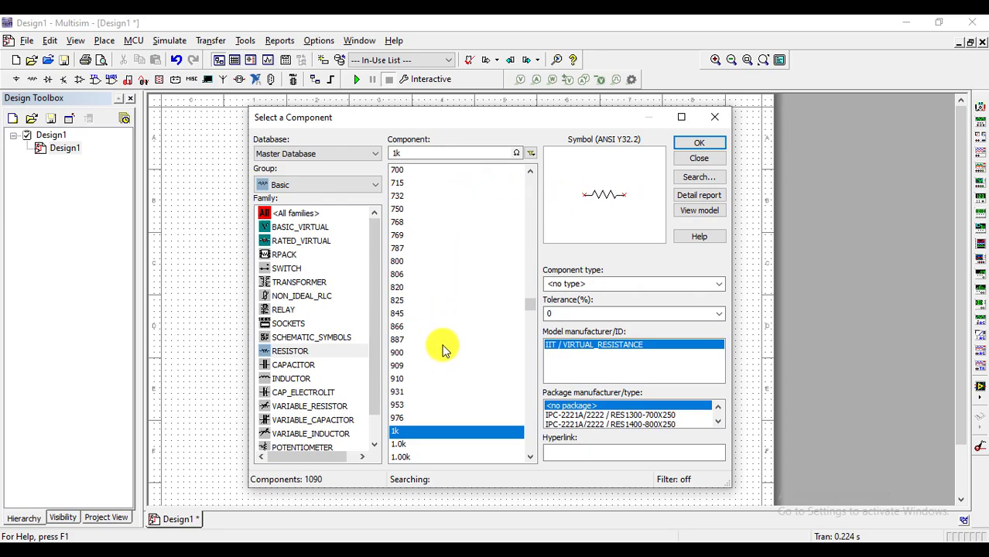
{"action": "scroll", "coordinate": [457, 269], "scroll_direction": "up", "scroll_amount": 5}
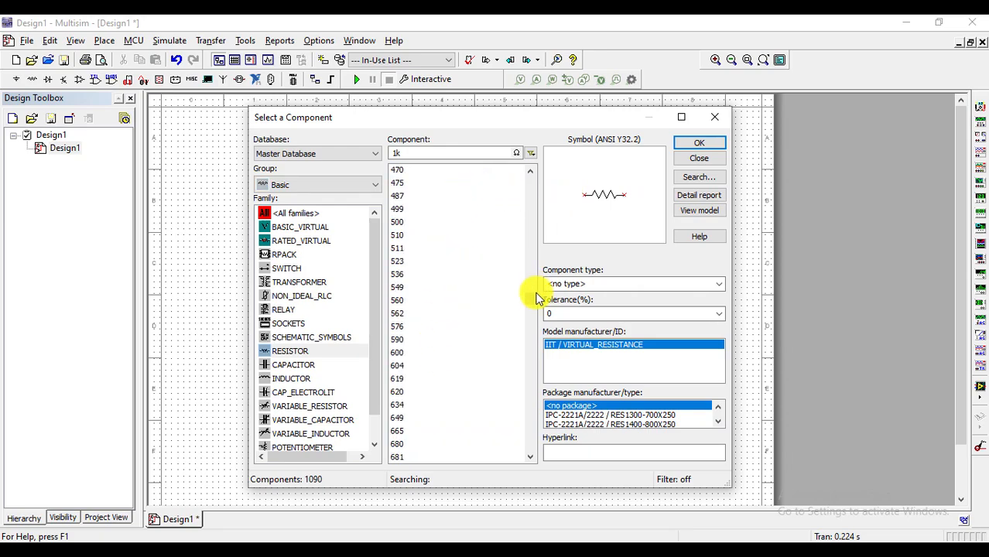
{"action": "left_click_drag", "start_coordinate": [531, 302], "coordinate": [536, 280]}
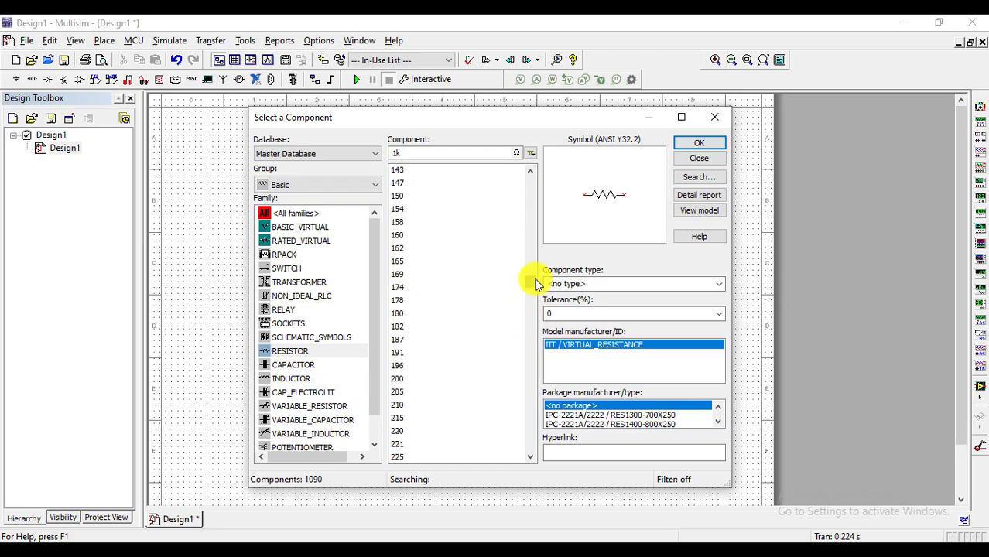
{"action": "left_click", "coordinate": [706, 146]}
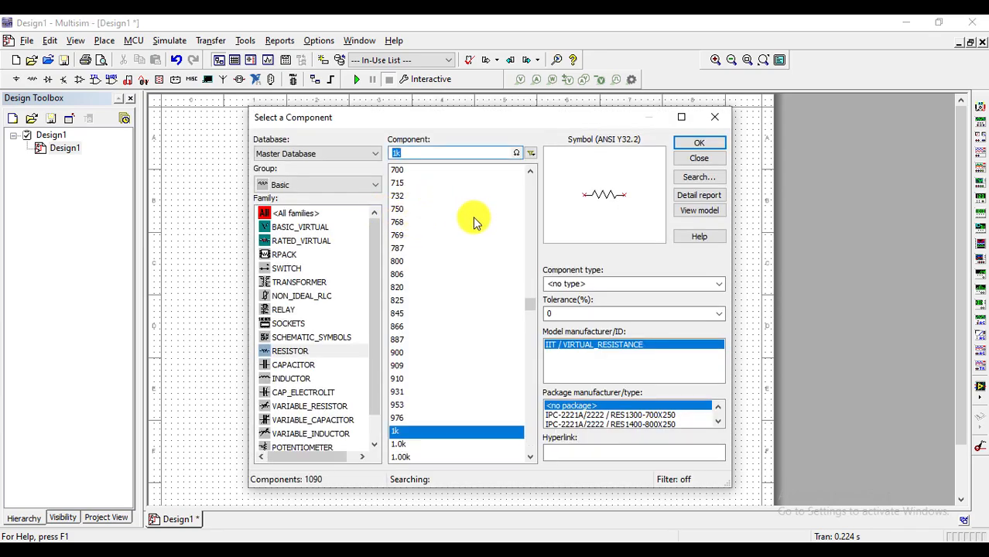
Place an LED_green from the Diodes group's LED family to the right of the DC source and finish placing components
{"action": "mouse_move", "coordinate": [374, 237]}
{"action": "left_mouse_down"}
{"action": "mouse_move", "coordinate": [380, 267]}
{"action": "mouse_move", "coordinate": [376, 221]}
{"action": "left_mouse_up"}
{"action": "left_click", "coordinate": [336, 182]}
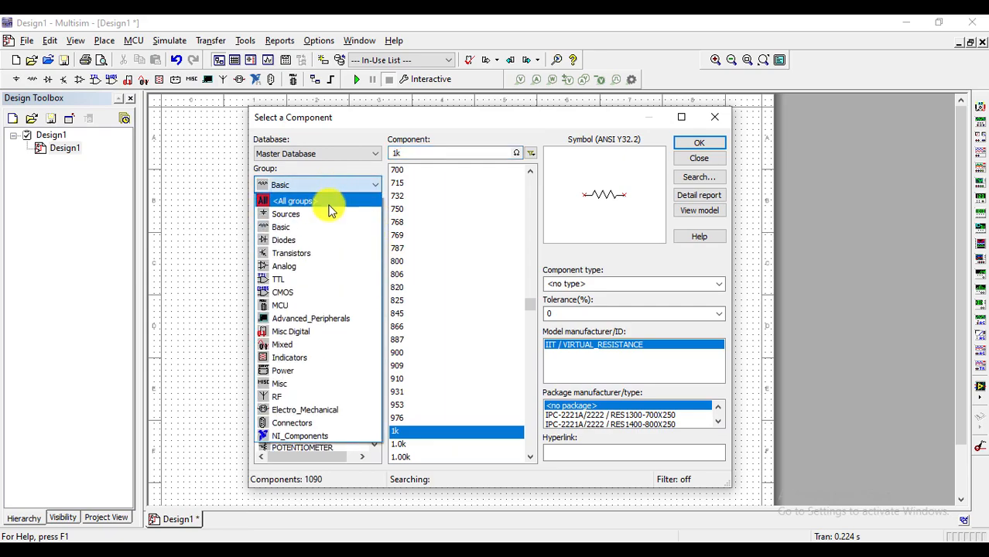
{"action": "left_click", "coordinate": [322, 240]}
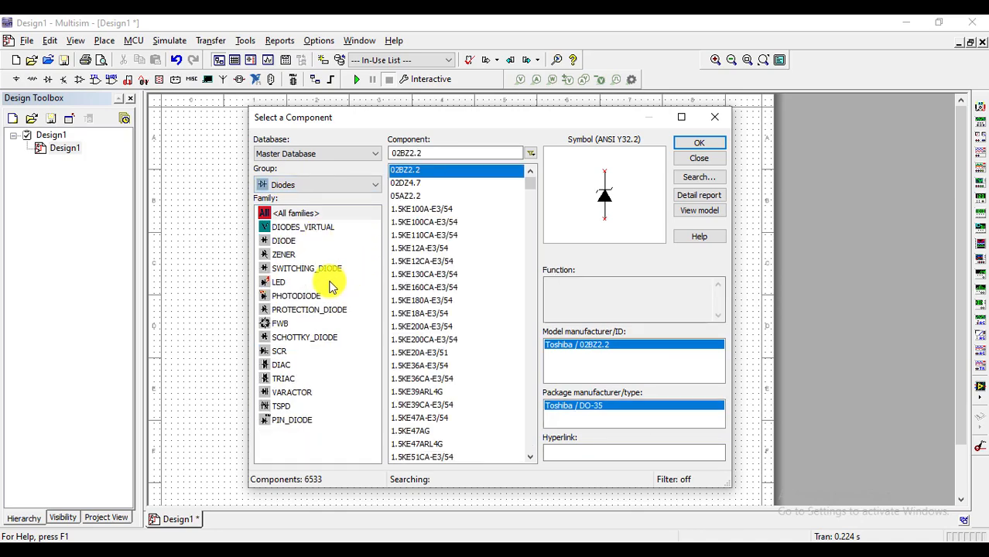
{"action": "left_click", "coordinate": [280, 288]}
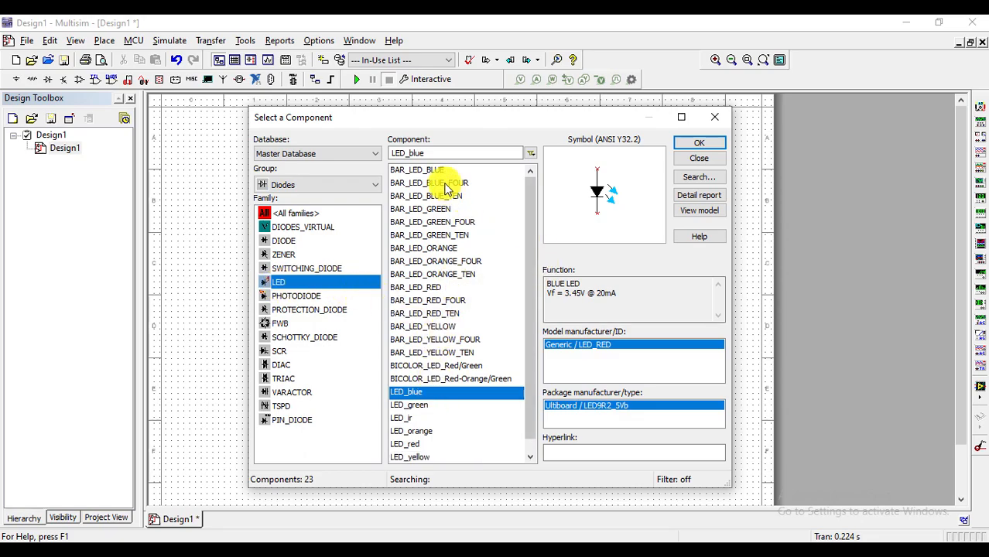
{"action": "left_click", "coordinate": [440, 171]}
{"action": "scroll", "coordinate": [435, 369], "scroll_direction": "down", "scroll_amount": 1}
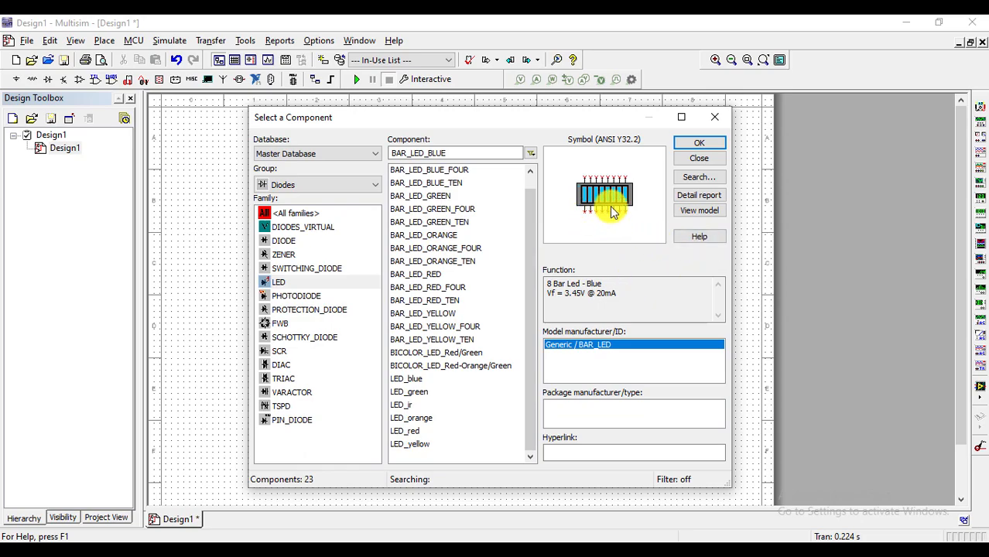
{"action": "left_click", "coordinate": [413, 383]}
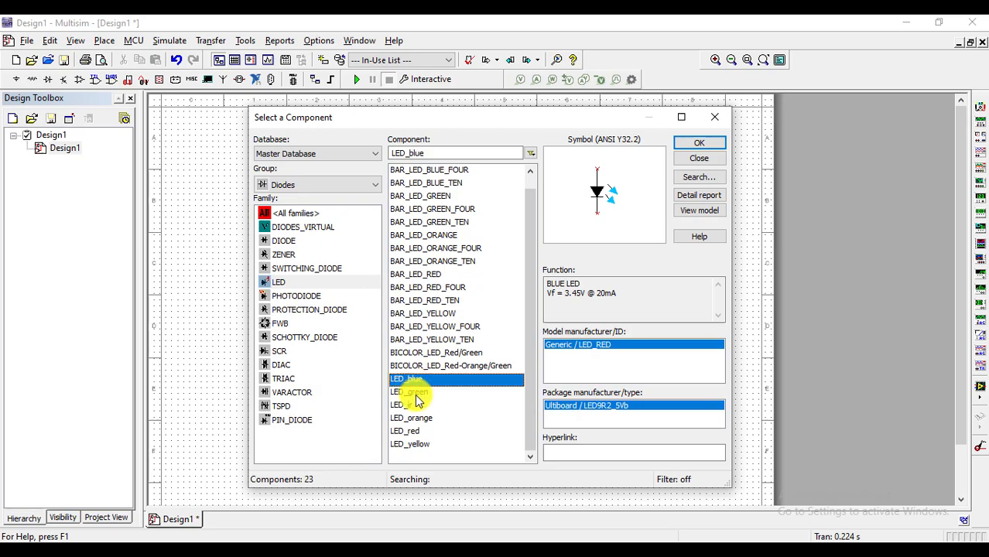
{"action": "left_click", "coordinate": [416, 393]}
{"action": "left_click", "coordinate": [700, 147]}
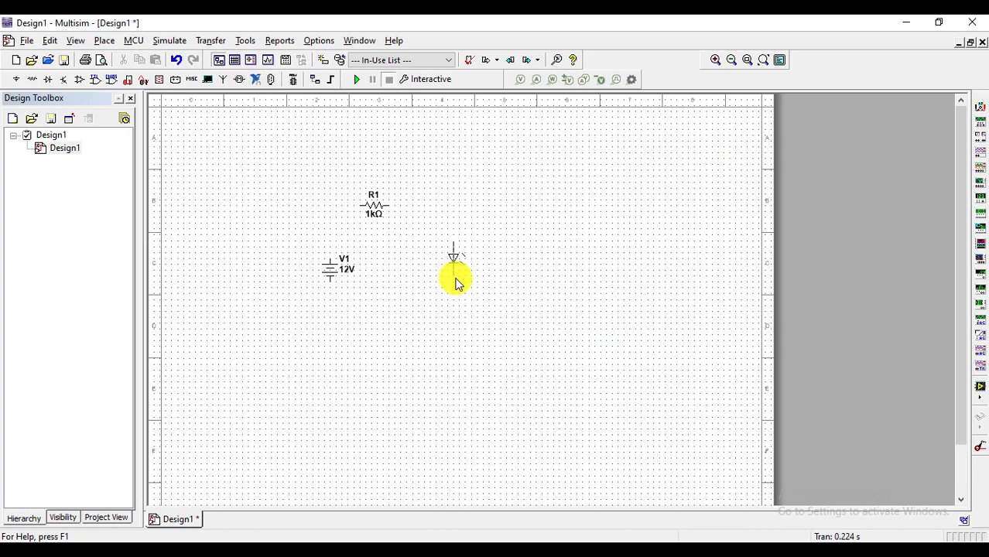
{"action": "left_click", "coordinate": [455, 285]}
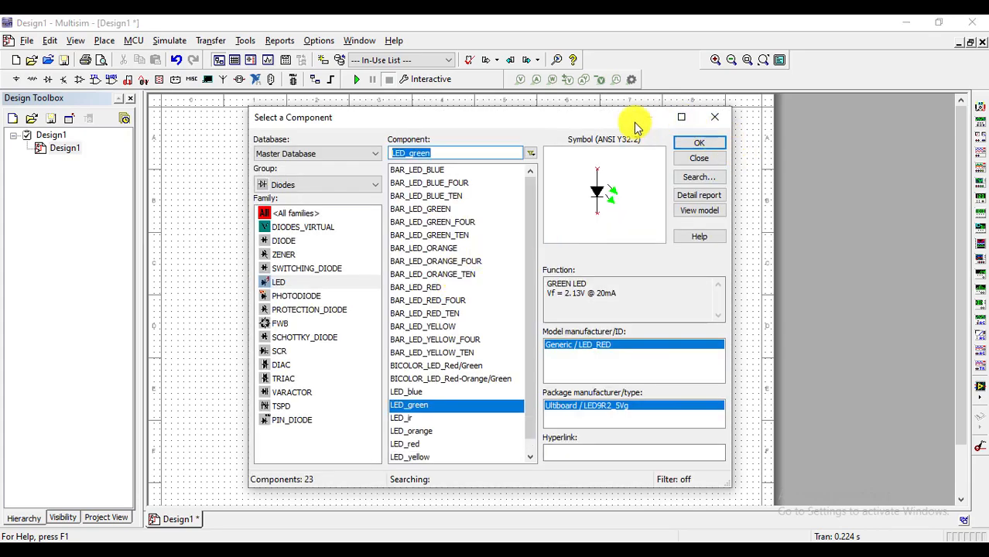
{"action": "left_click_drag", "start_coordinate": [263, 114], "coordinate": [591, 109]}
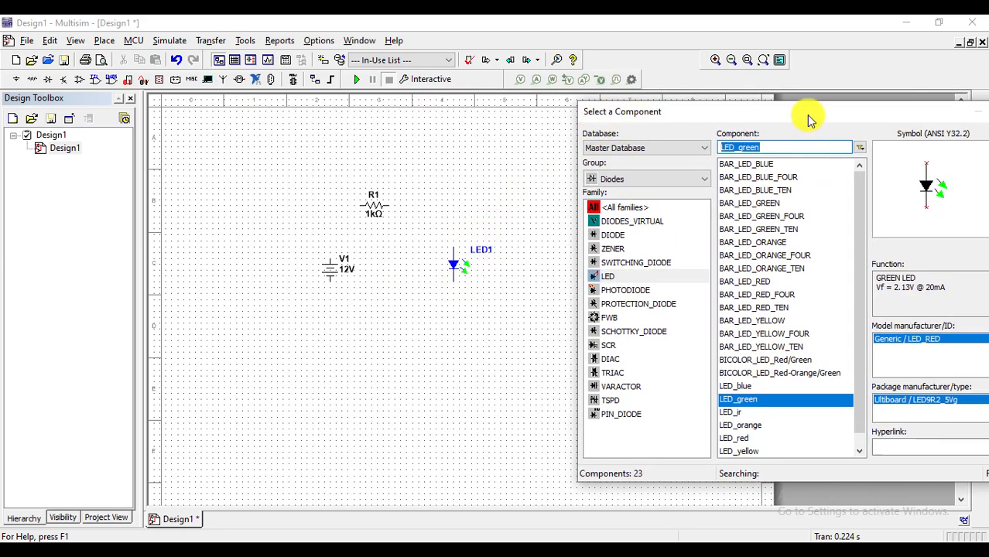
{"action": "left_click_drag", "start_coordinate": [811, 120], "coordinate": [494, 124]}
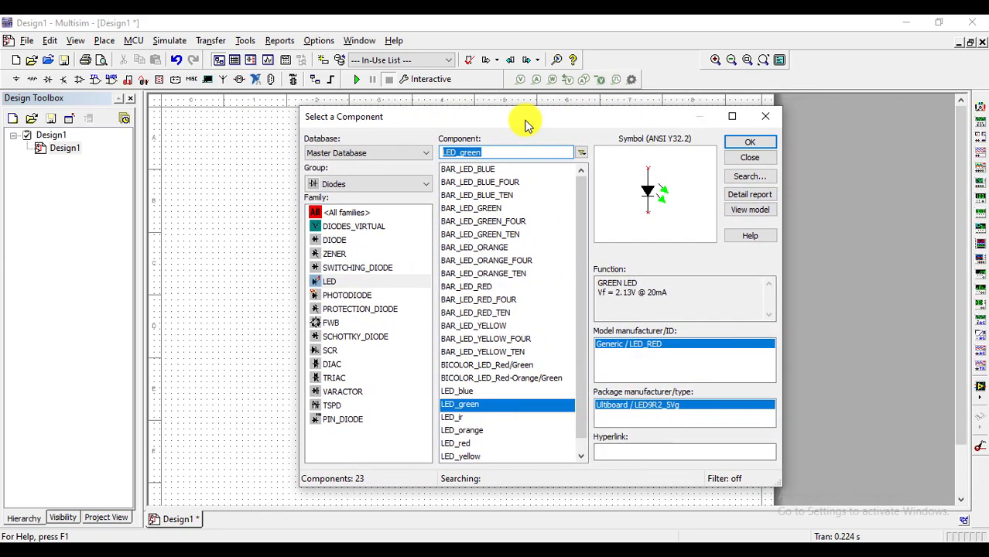
{"action": "left_click", "coordinate": [769, 120]}
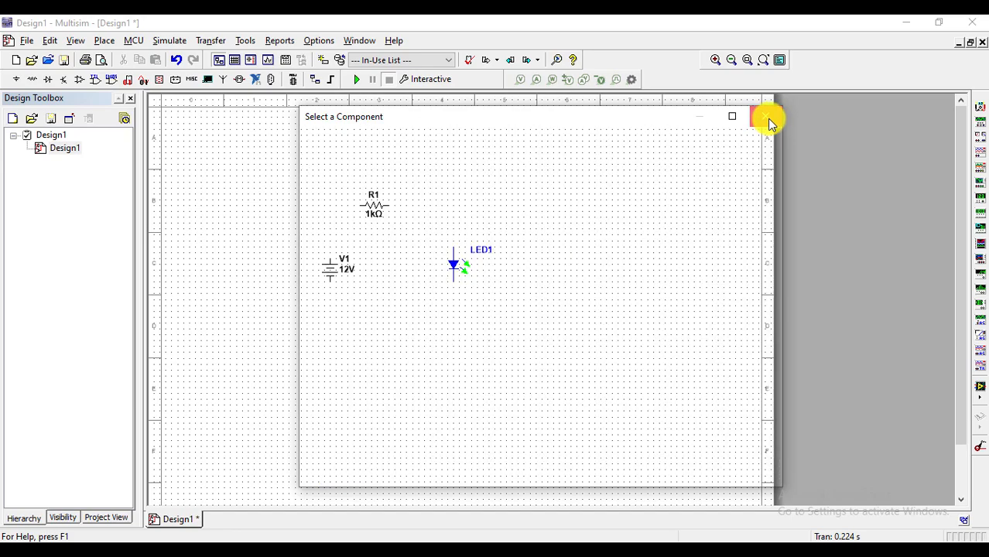
Shift the DC source slightly up and to the left, and set its voltage to 9 V
{"action": "left_click", "coordinate": [327, 271]}
{"action": "left_click_drag", "start_coordinate": [326, 264], "coordinate": [310, 256]}
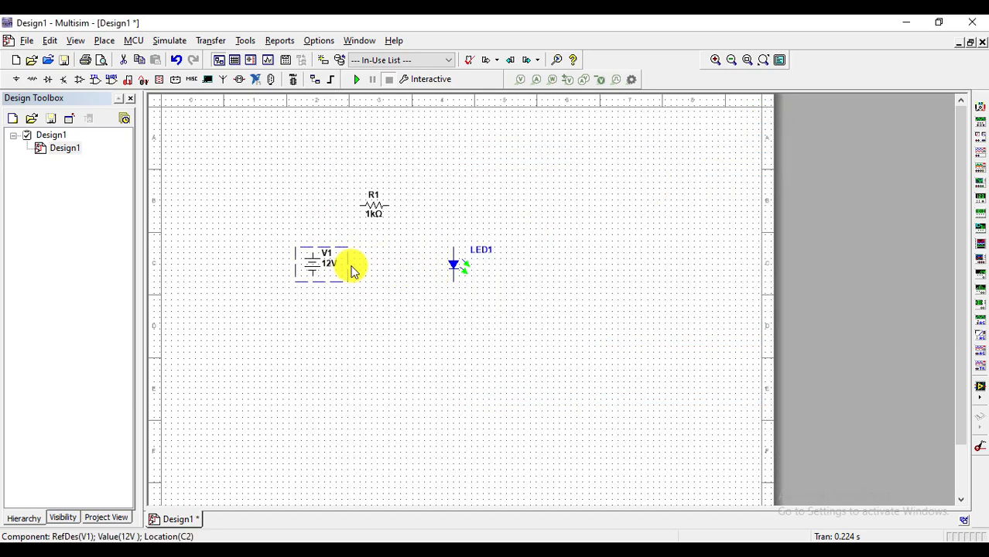
{"action": "left_click", "coordinate": [351, 267]}
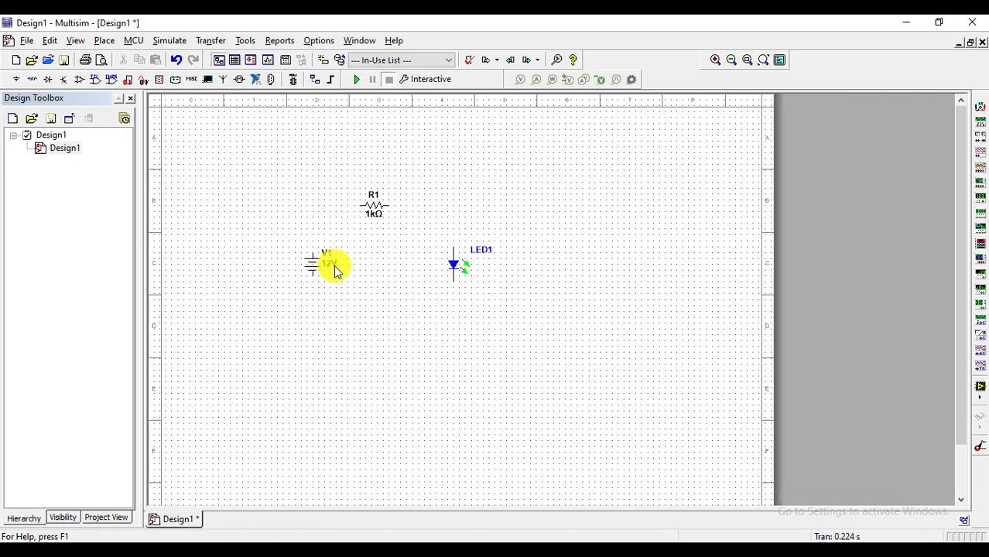
{"action": "double_click", "coordinate": [332, 267]}
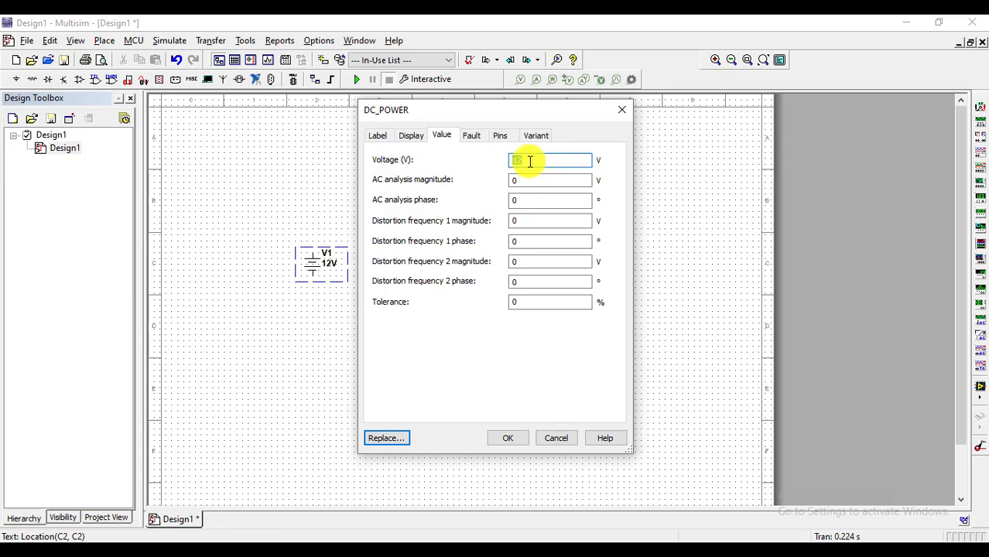
{"action": "type", "text": "9"}
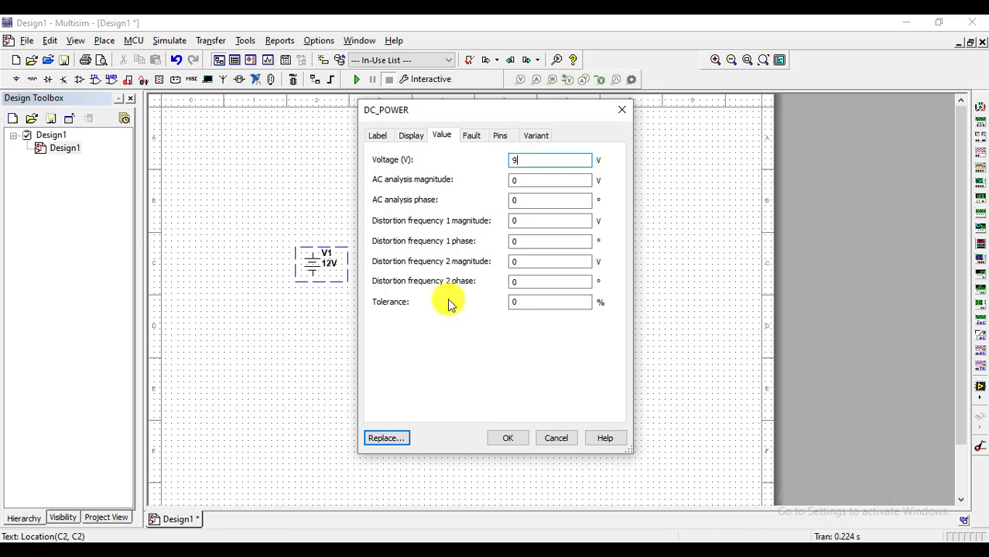
{"action": "left_click", "coordinate": [514, 442]}
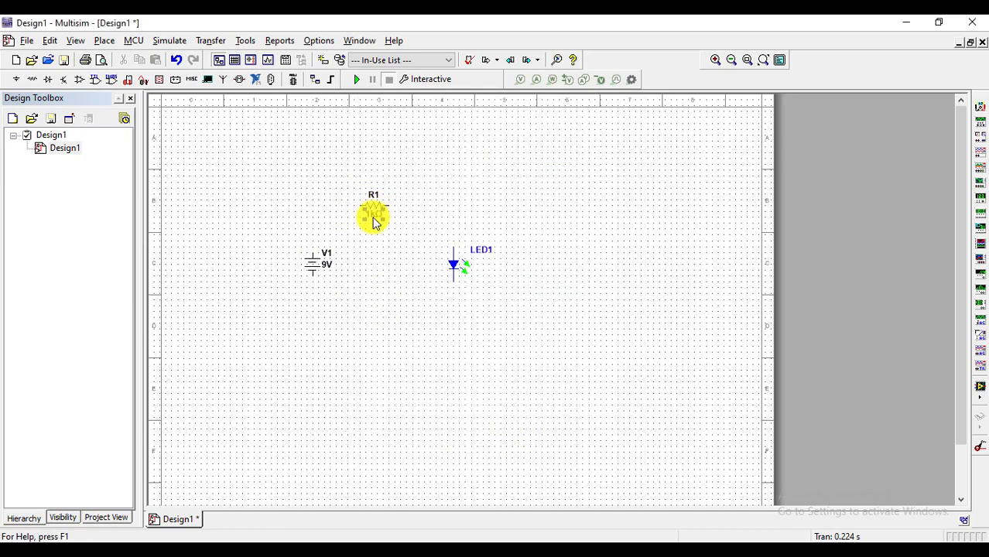
Shift the resistor slightly to the right and set its resistance to 500 Ω
{"action": "left_click", "coordinate": [387, 207]}
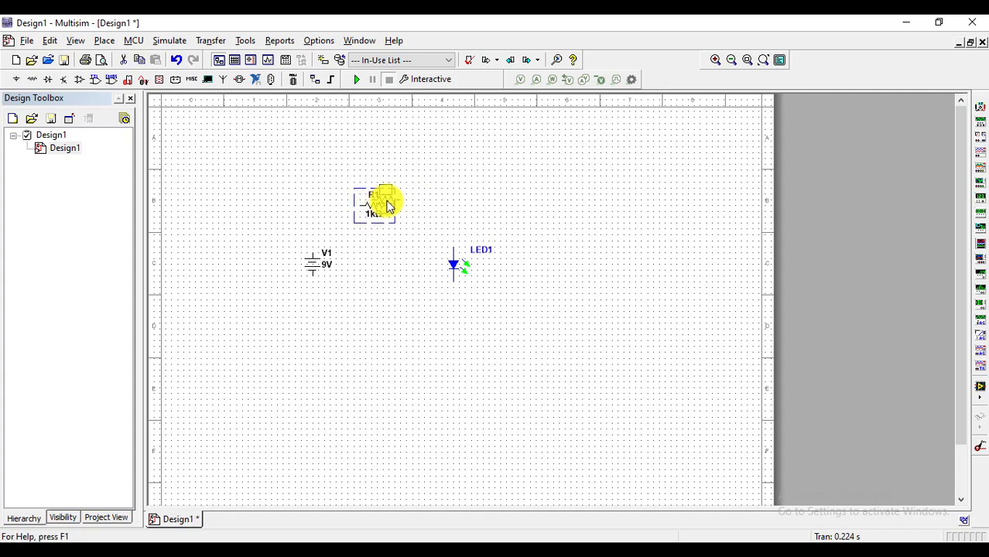
{"action": "left_click_drag", "start_coordinate": [391, 207], "coordinate": [403, 207]}
{"action": "left_click", "coordinate": [438, 209]}
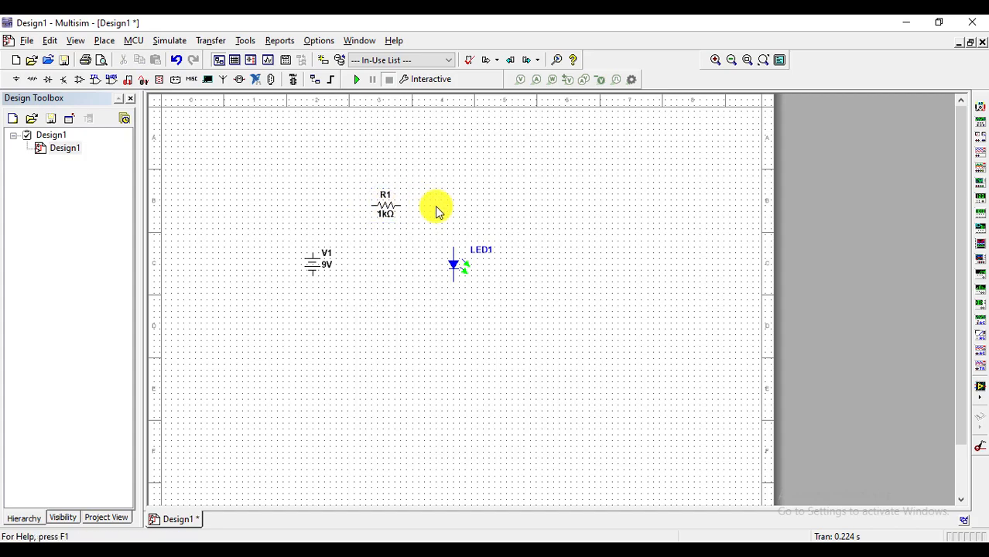
{"action": "double_click", "coordinate": [386, 213]}
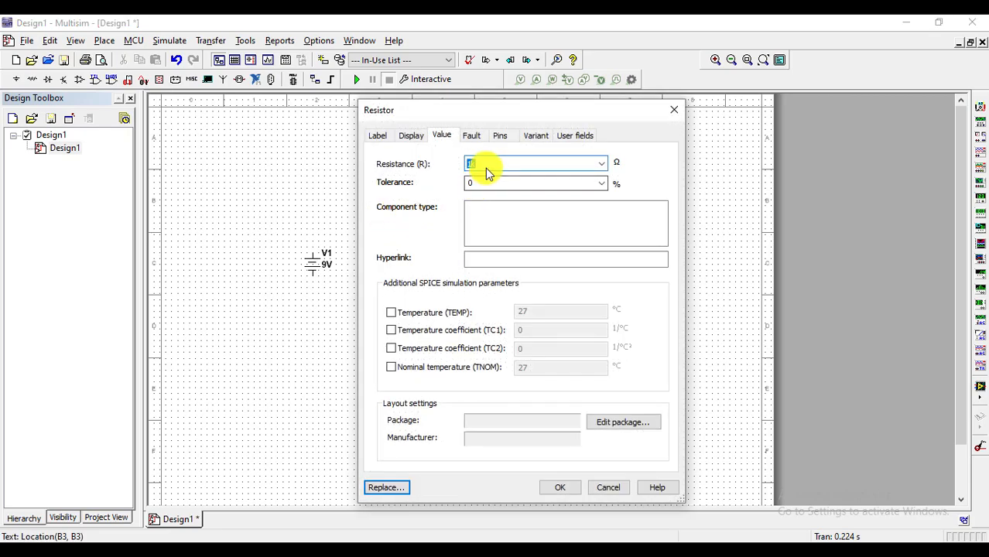
{"action": "type", "text": "500"}
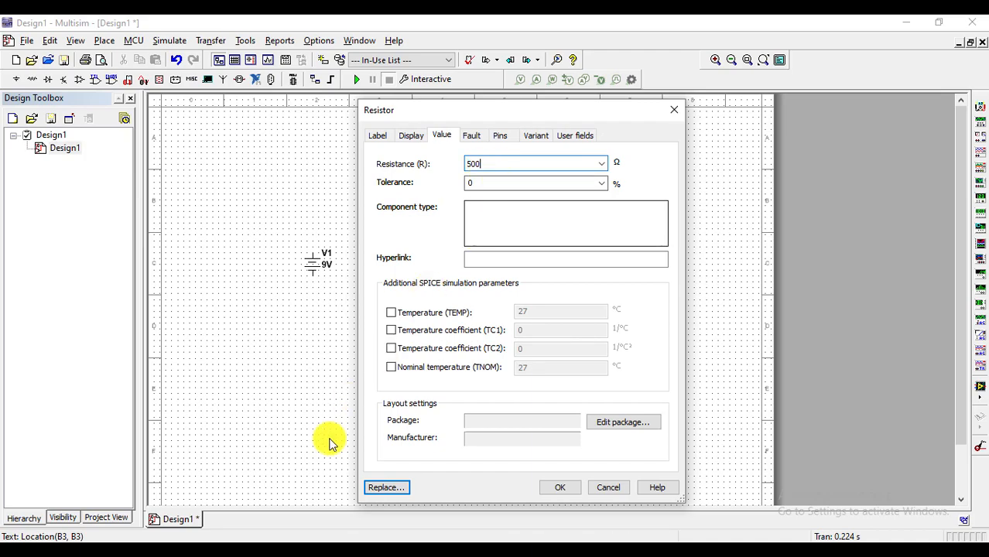
{"action": "left_click", "coordinate": [560, 488]}
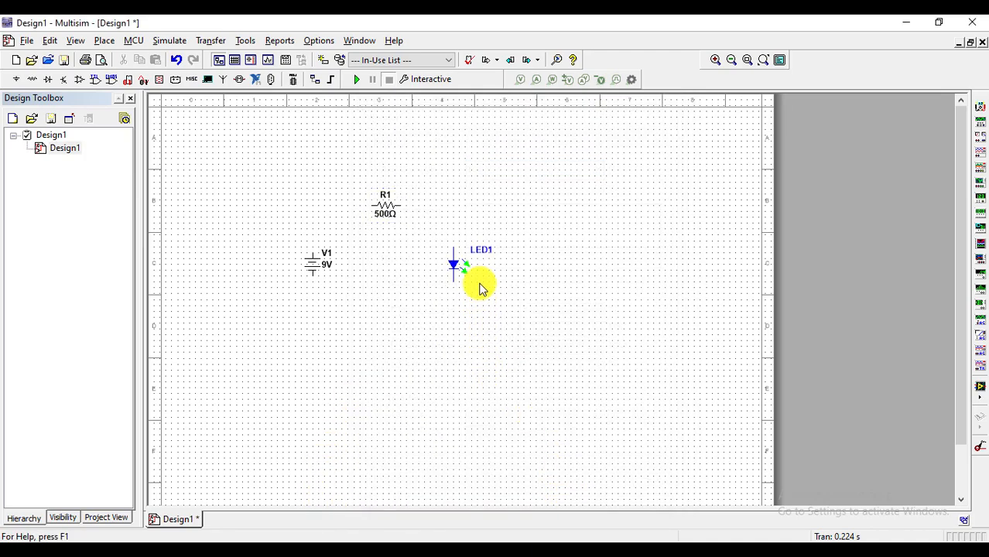
Change the resistor's reference designator to RX
{"action": "double_click", "coordinate": [387, 201]}
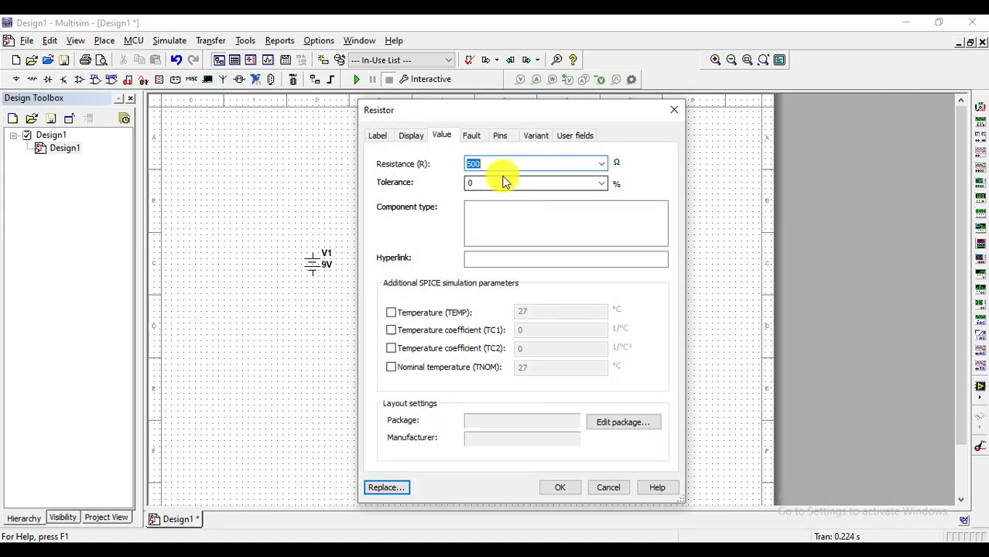
{"action": "left_click", "coordinate": [377, 136]}
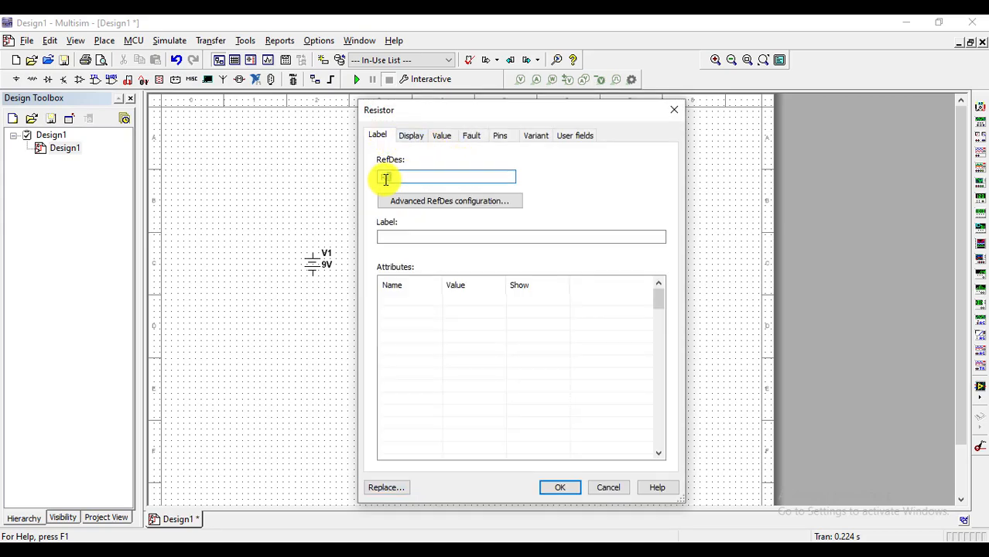
{"action": "type", "text": "RX"}
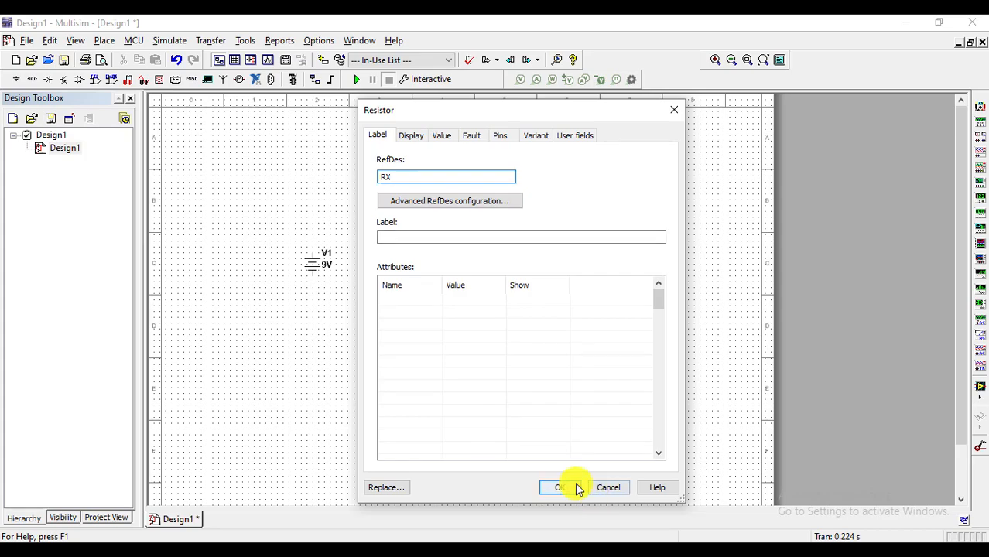
{"action": "left_click", "coordinate": [571, 487]}
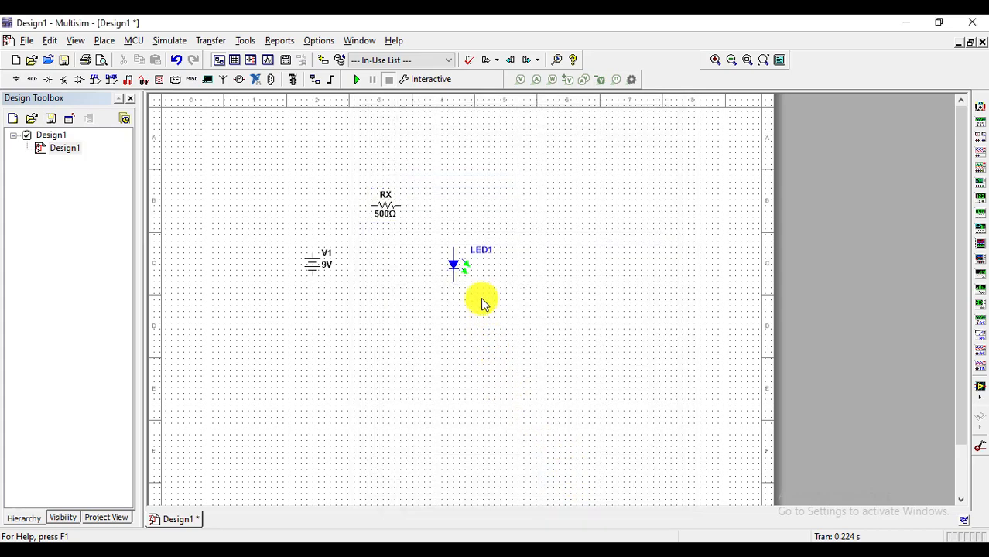
Try to set the green LED's reference designator to "OUTPUT 1"
{"action": "double_click", "coordinate": [488, 251]}
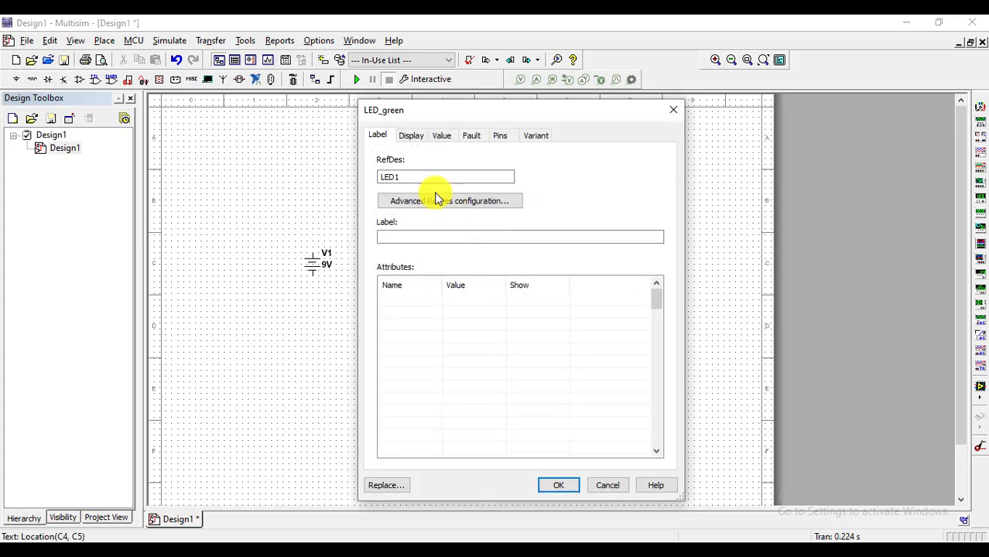
{"action": "double_click", "coordinate": [395, 177]}
{"action": "left_click_drag", "start_coordinate": [406, 178], "coordinate": [353, 176]}
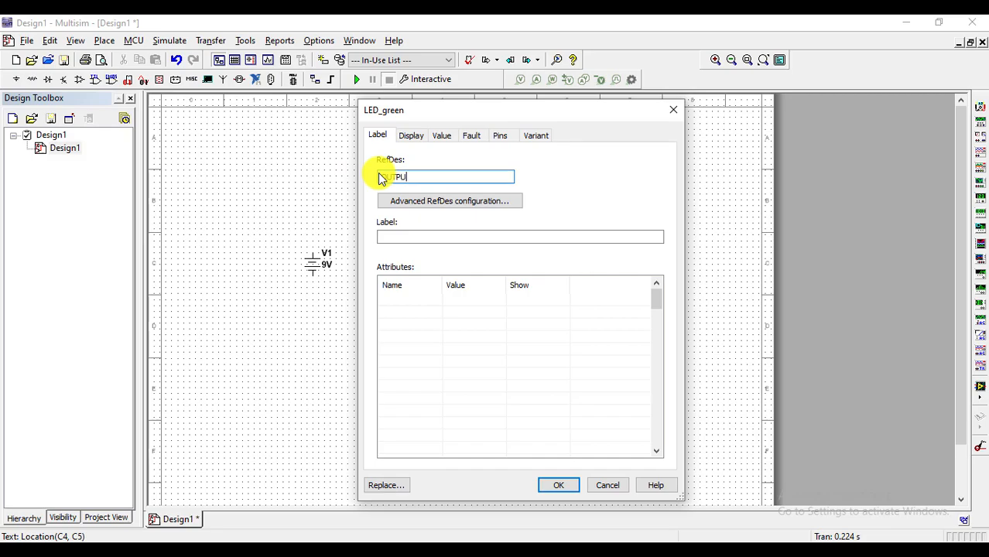
{"action": "type", "text": "OUTPUT 1"}
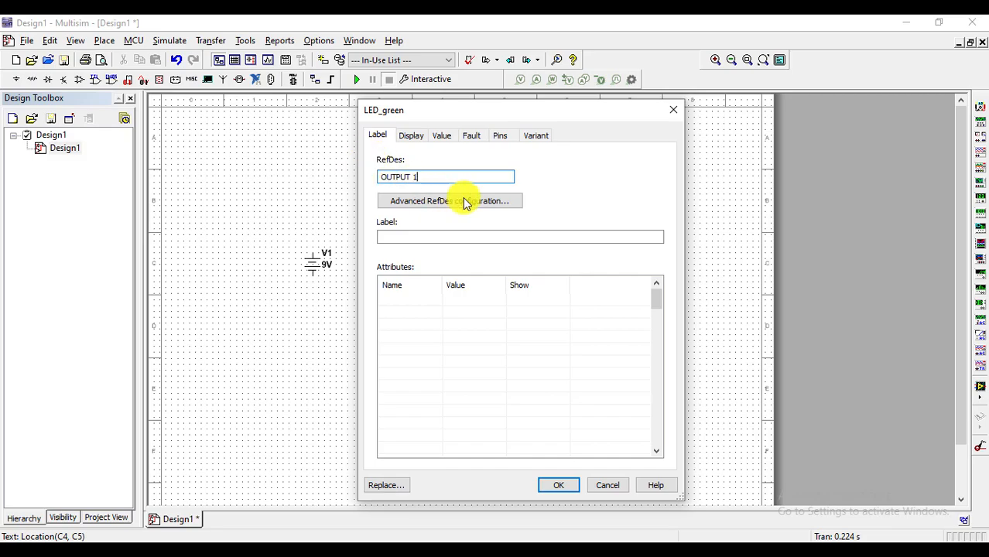
{"action": "left_click", "coordinate": [557, 486]}
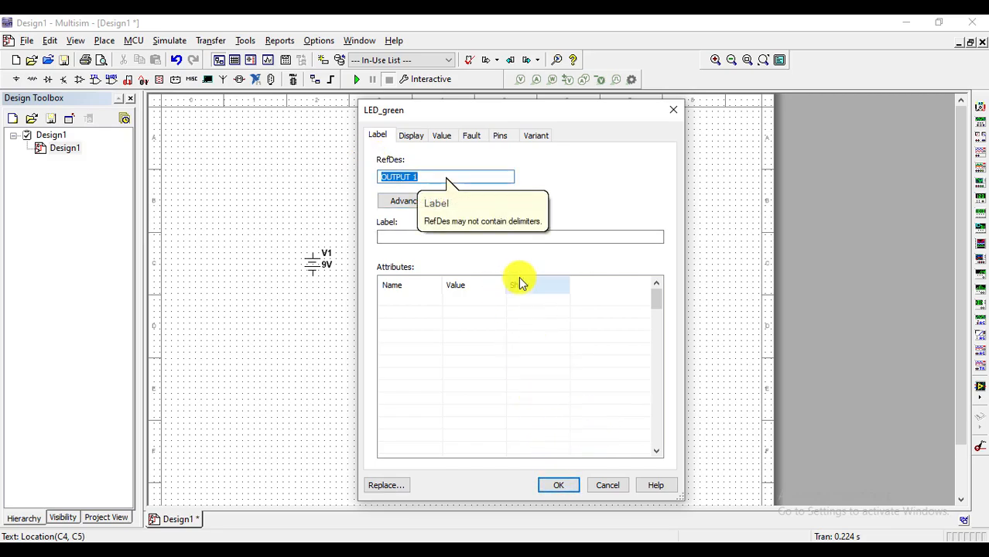
Set the green LED's reference designator to OUT and apply the change
{"action": "left_click", "coordinate": [420, 179]}
{"action": "left_click_drag", "start_coordinate": [420, 179], "coordinate": [379, 178]}
{"action": "type", "text": "LED1"}
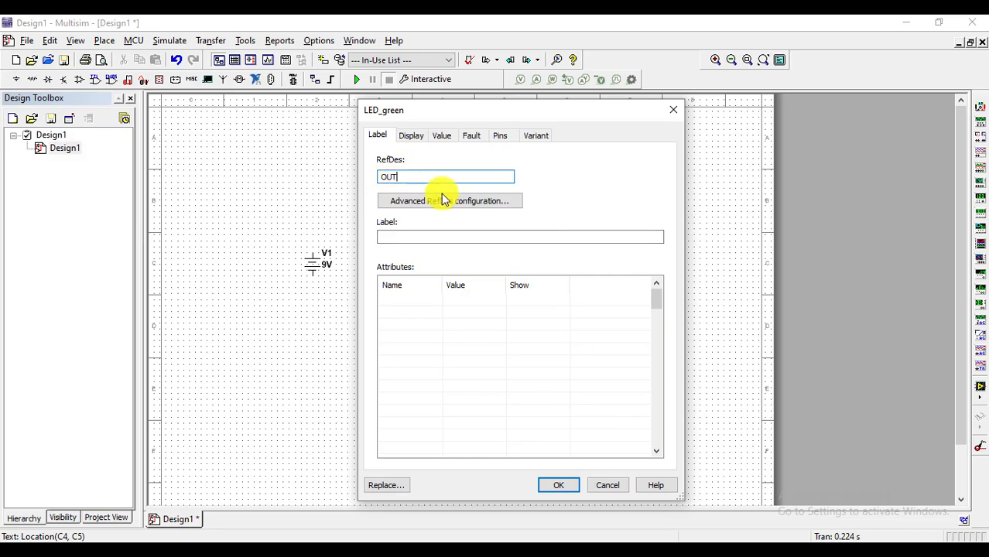
{"action": "left_click", "coordinate": [571, 484]}
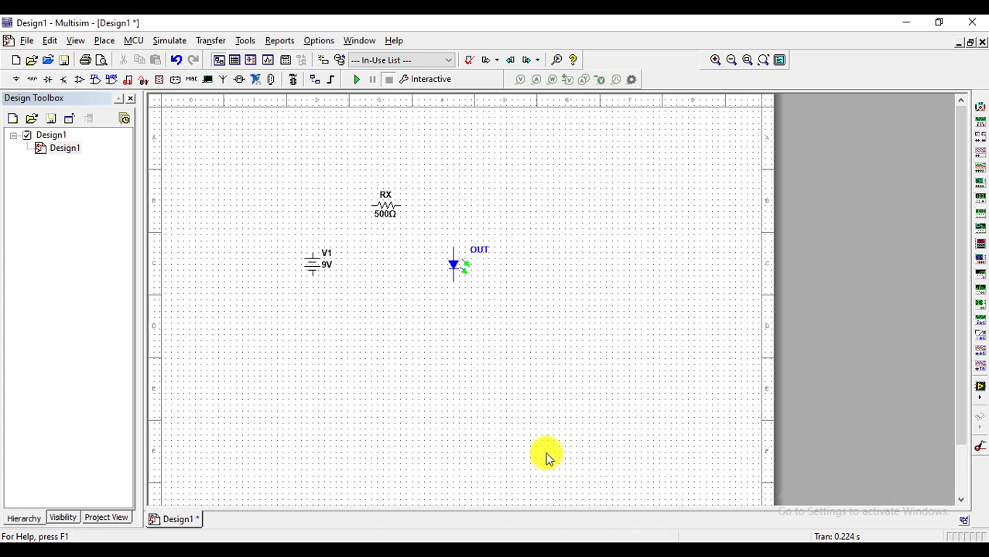
Wire the DC source's positive terminal to the resistor, the resistor to the LED's anode, and the LED's cathode back to the source's negative terminal
{"action": "left_click", "coordinate": [321, 262]}
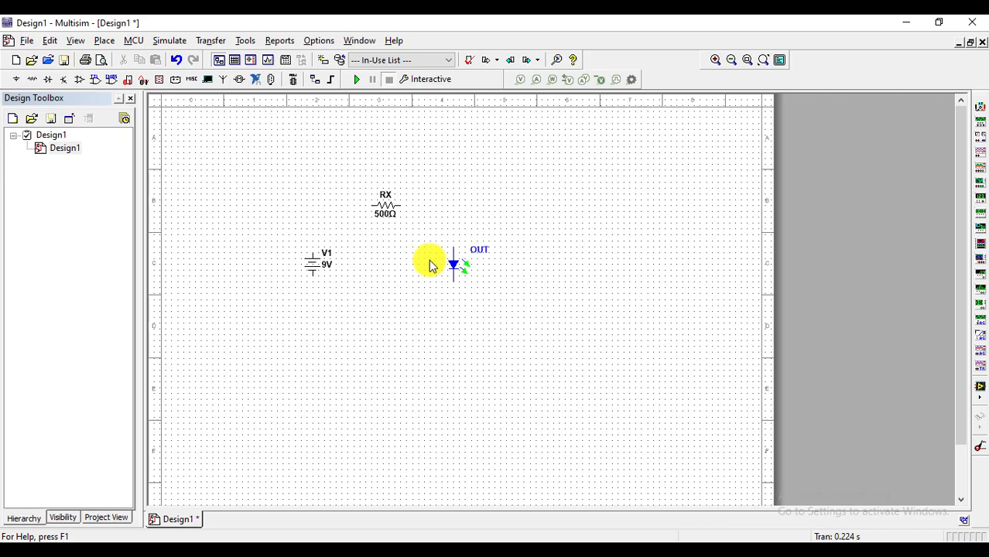
{"action": "left_click", "coordinate": [313, 254]}
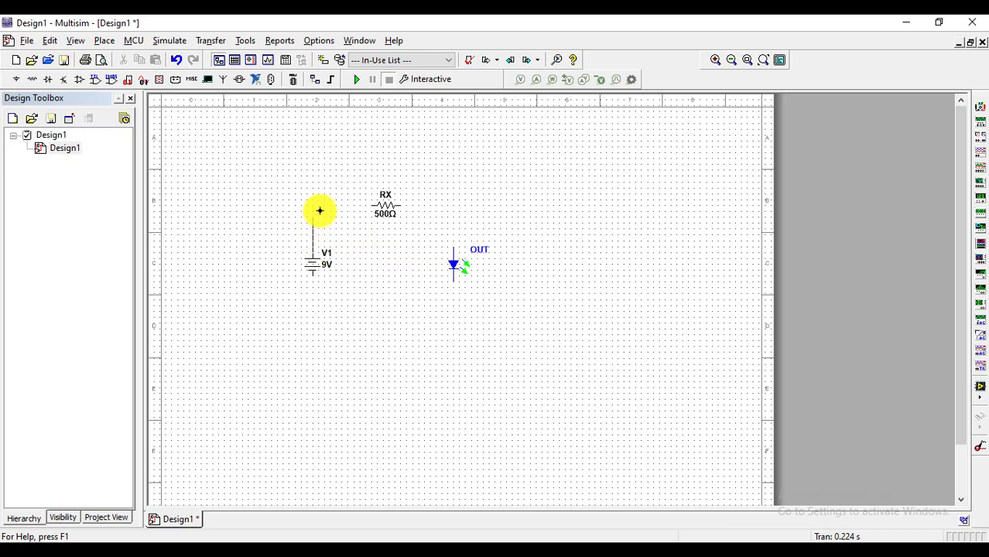
{"action": "left_click", "coordinate": [375, 206]}
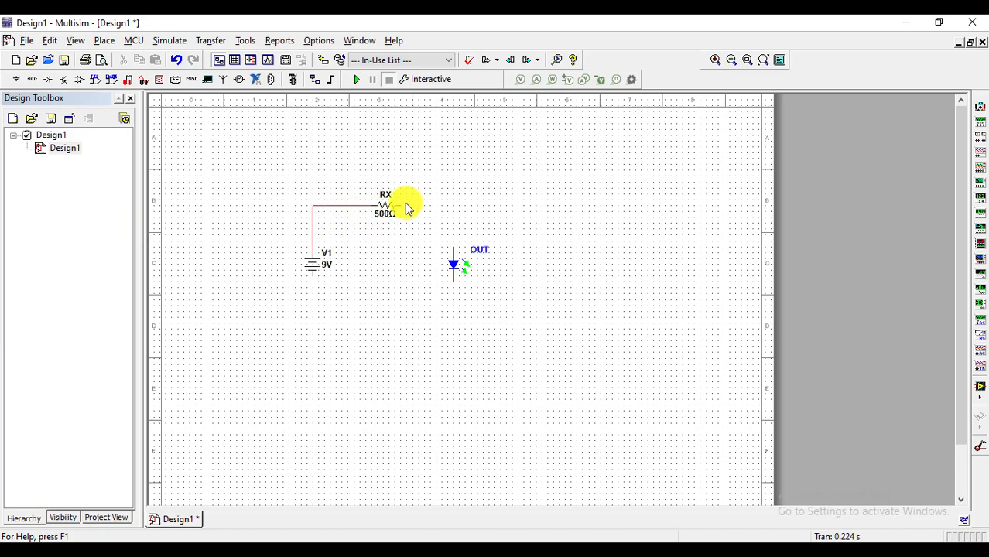
{"action": "left_click", "coordinate": [403, 206]}
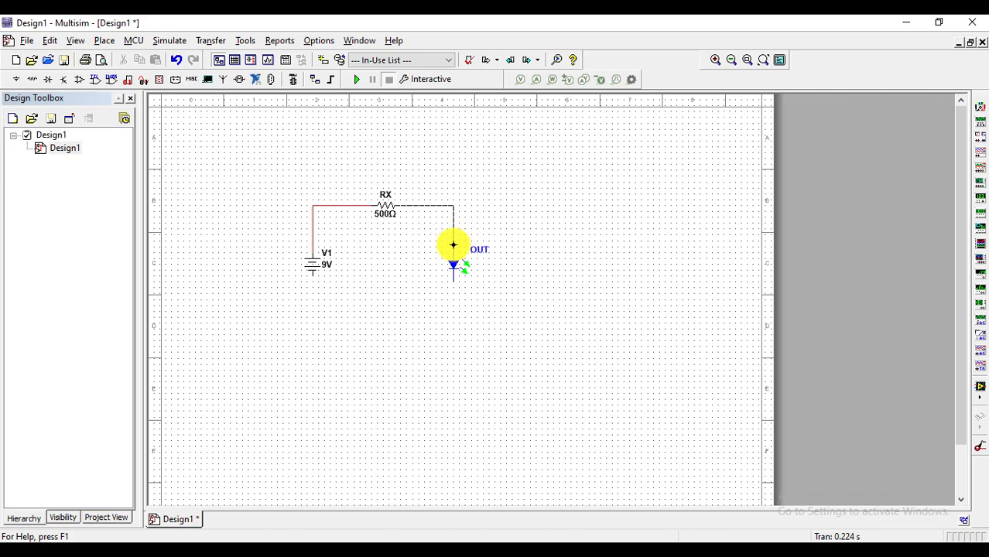
{"action": "left_click", "coordinate": [453, 261]}
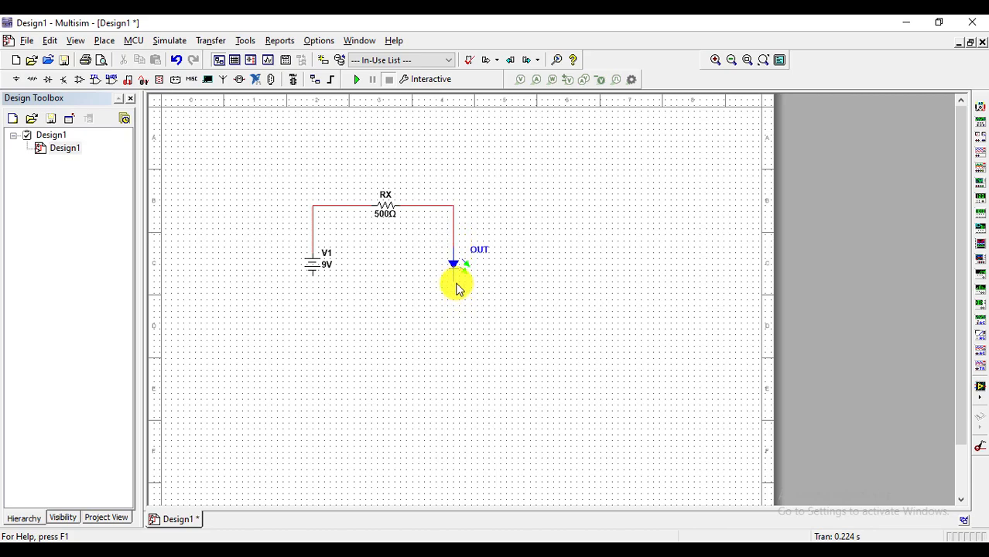
{"action": "left_click", "coordinate": [454, 283]}
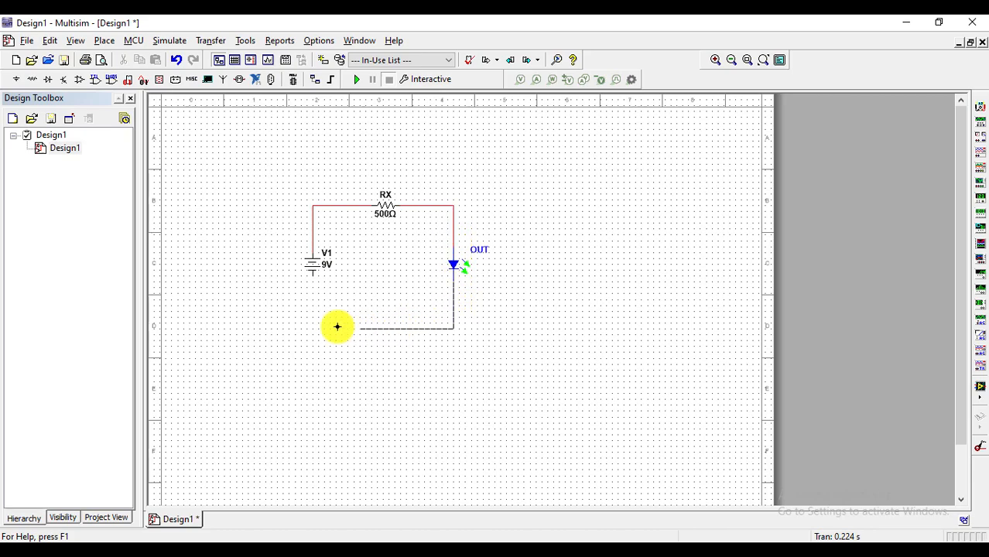
{"action": "left_click", "coordinate": [311, 278]}
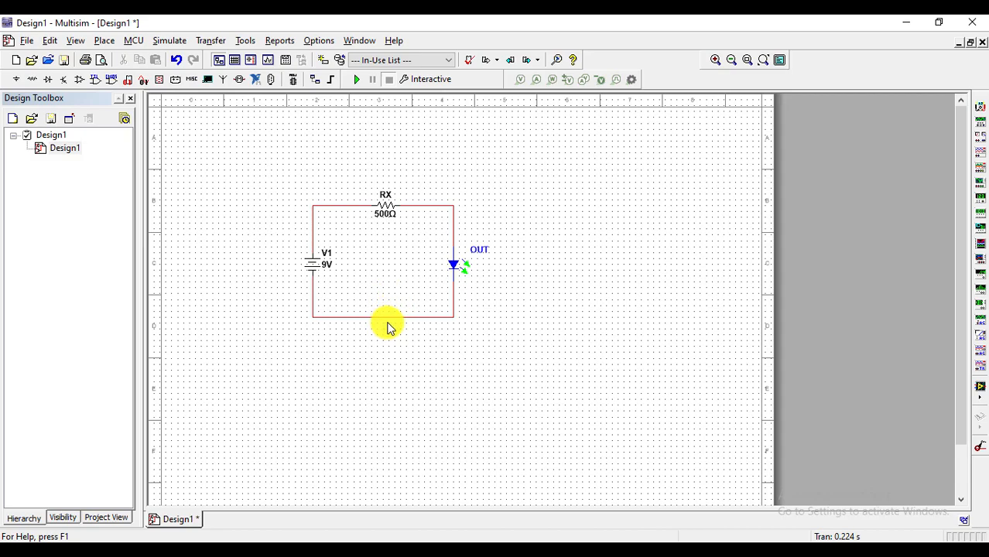
Place a GROUND from the Sources group's POWER_SOURCES family below the loop and wire it to the loop's lower wire
{"action": "left_click", "coordinate": [103, 43]}
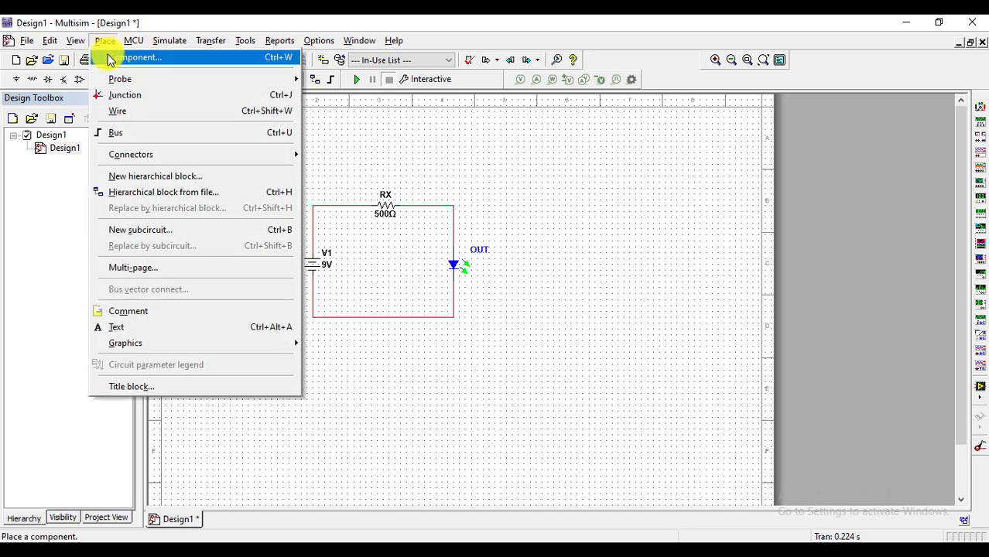
{"action": "left_click", "coordinate": [110, 60]}
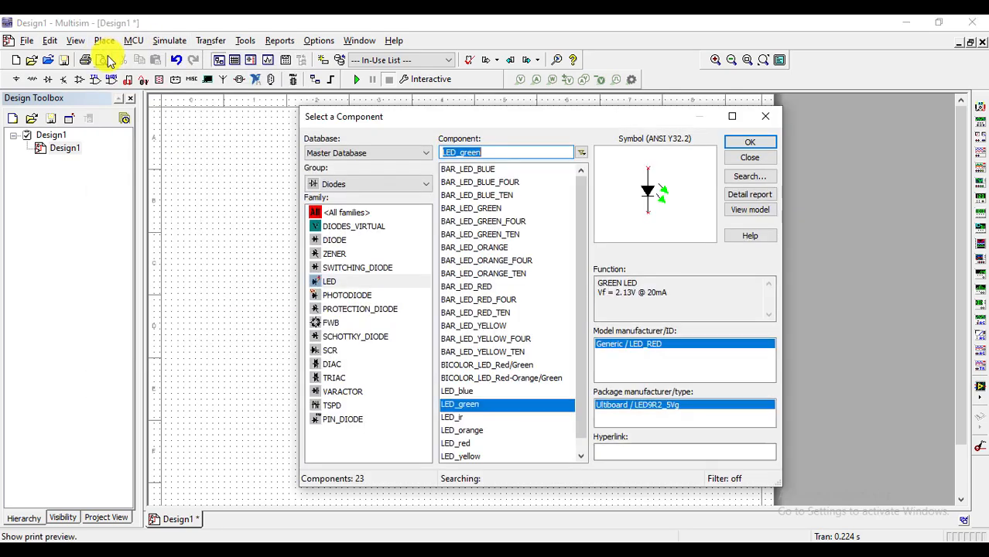
{"action": "left_click", "coordinate": [335, 184]}
{"action": "left_click", "coordinate": [336, 211]}
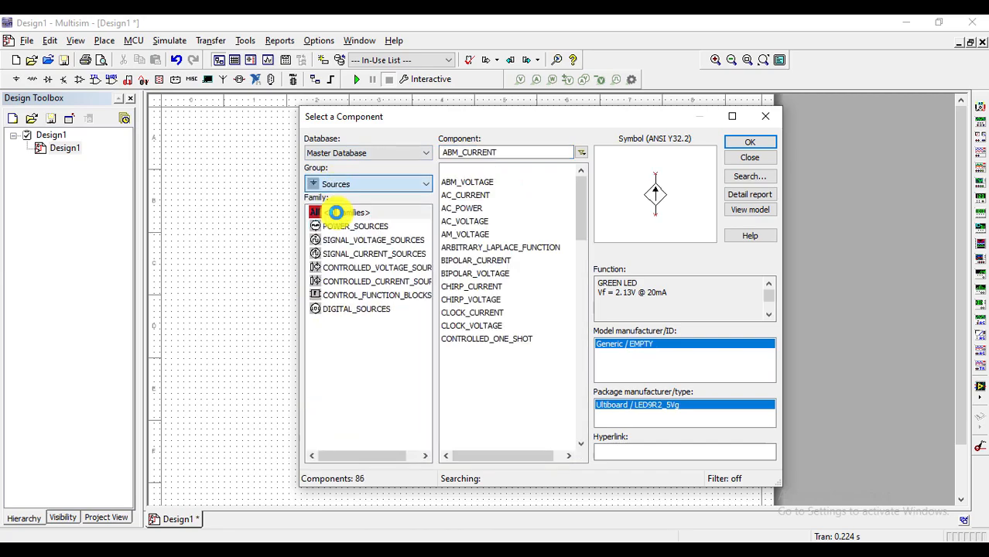
{"action": "left_click", "coordinate": [335, 226]}
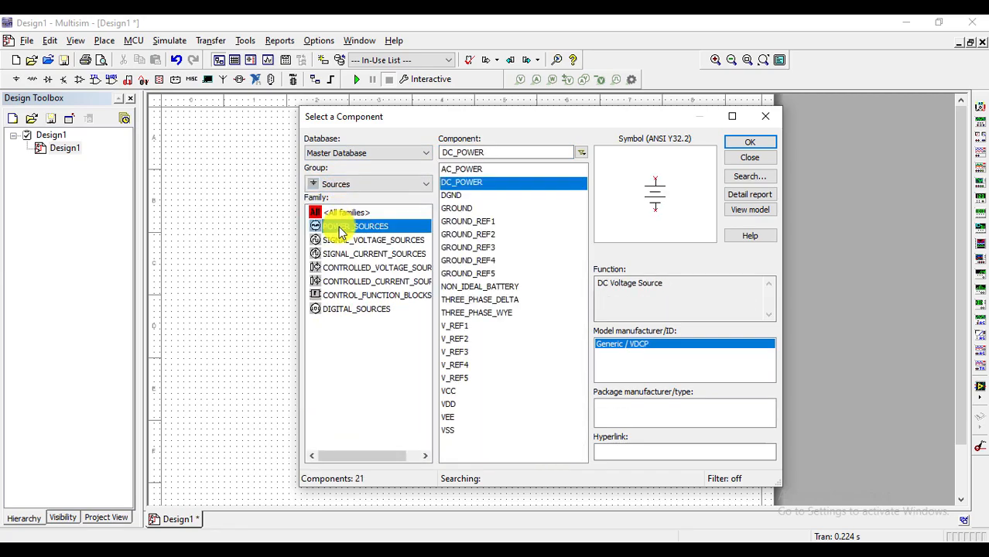
{"action": "left_click", "coordinate": [458, 209]}
{"action": "left_click", "coordinate": [751, 143]}
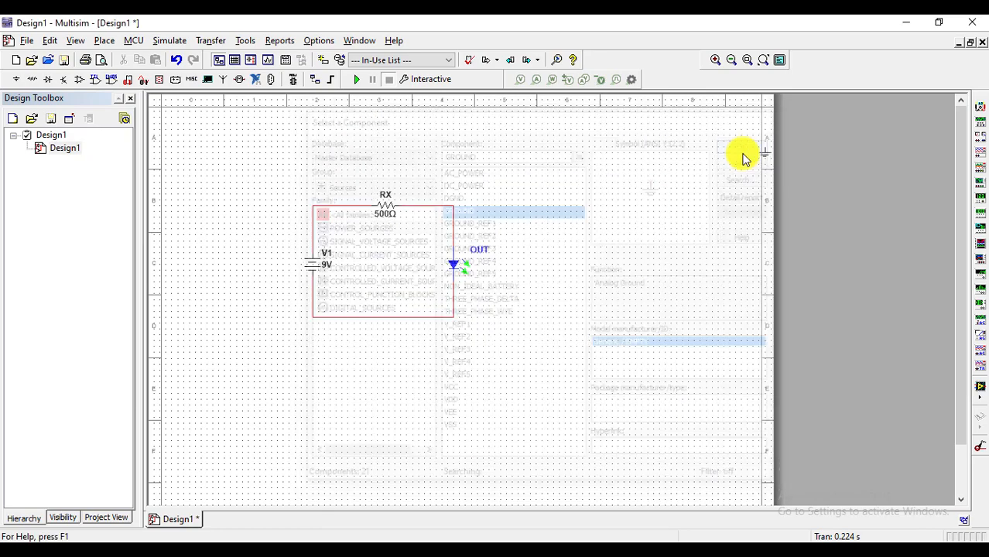
{"action": "left_click", "coordinate": [378, 347]}
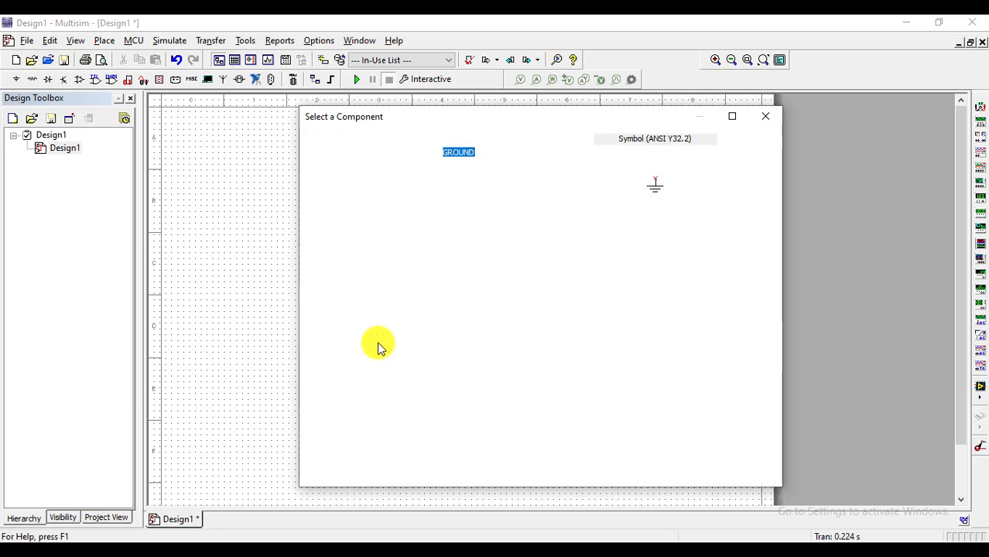
{"action": "left_click", "coordinate": [751, 158]}
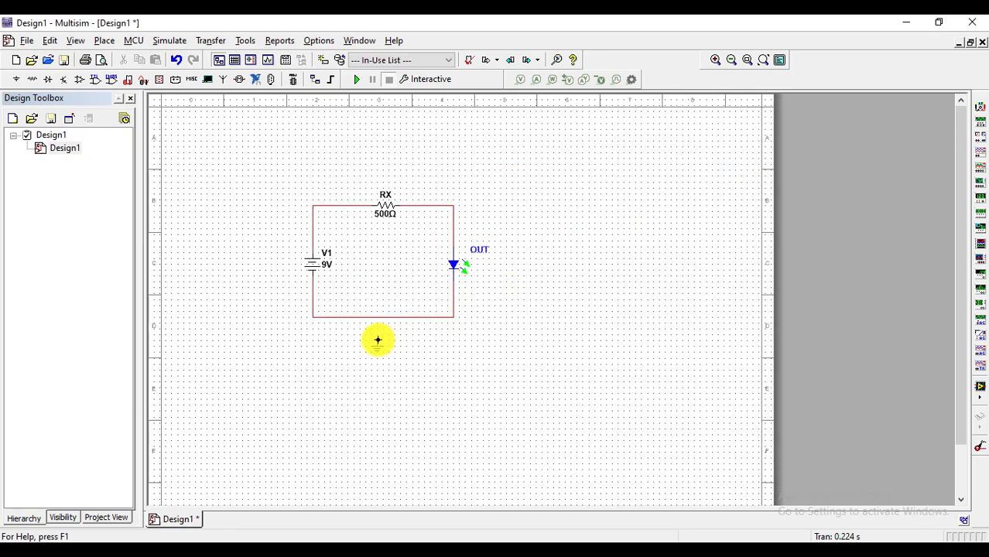
{"action": "left_click", "coordinate": [378, 340]}
{"action": "left_click", "coordinate": [377, 317]}
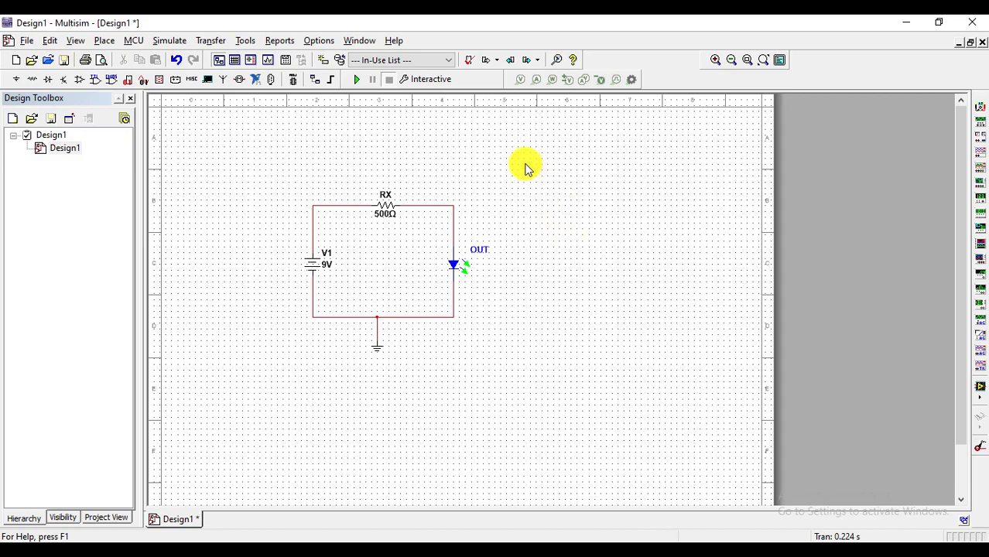
Run the interactive simulation of the LED circuit
{"action": "left_click", "coordinate": [360, 80]}
{"action": "left_click", "coordinate": [354, 80]}
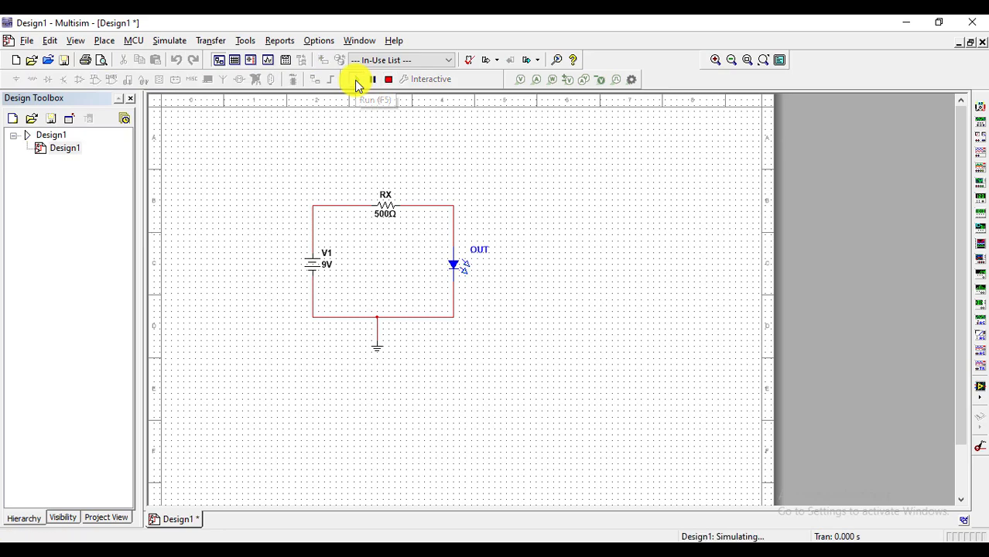